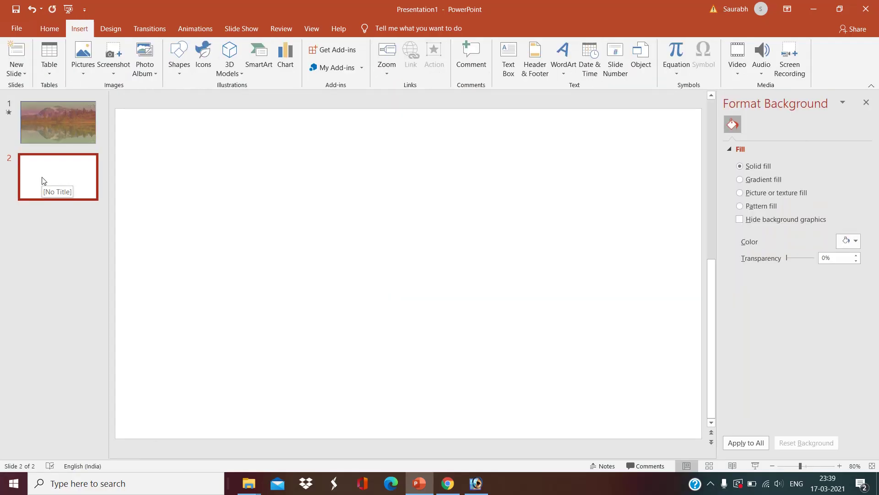
Insert the picture 'final' from this device onto slide 2
{"action": "left_click", "coordinate": [83, 76]}
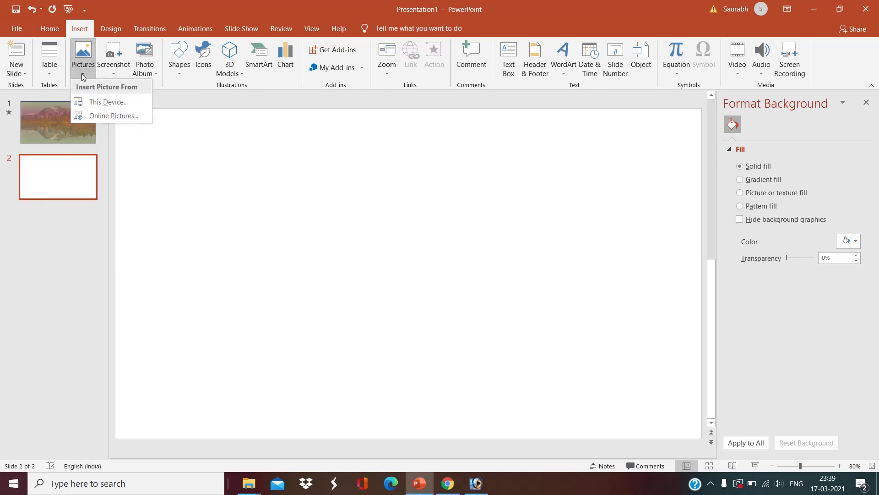
{"action": "left_click", "coordinate": [98, 103]}
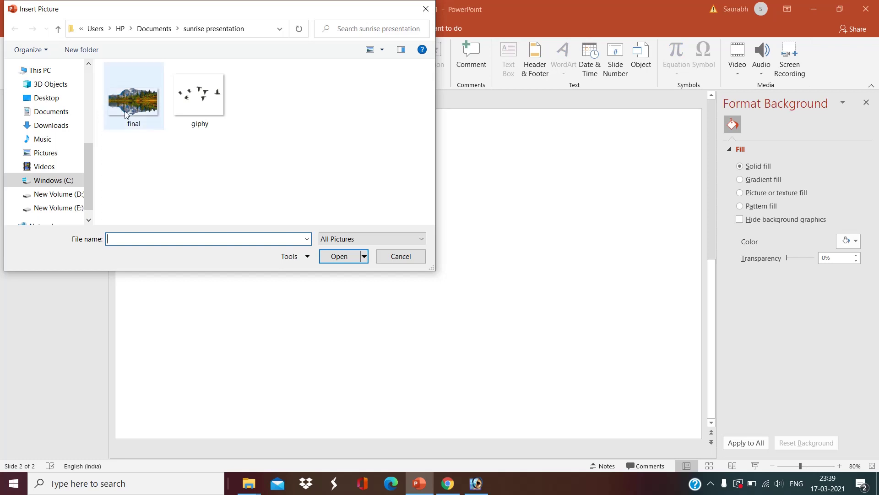
{"action": "left_click", "coordinate": [125, 114]}
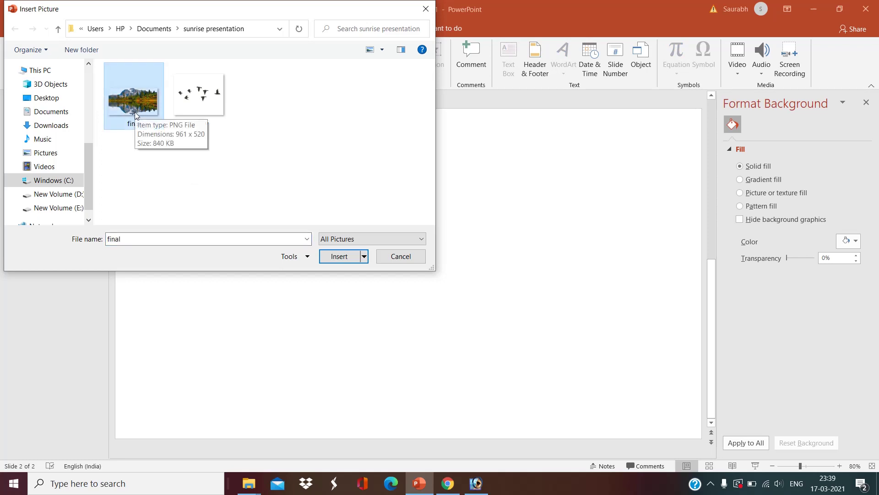
{"action": "left_click", "coordinate": [338, 257]}
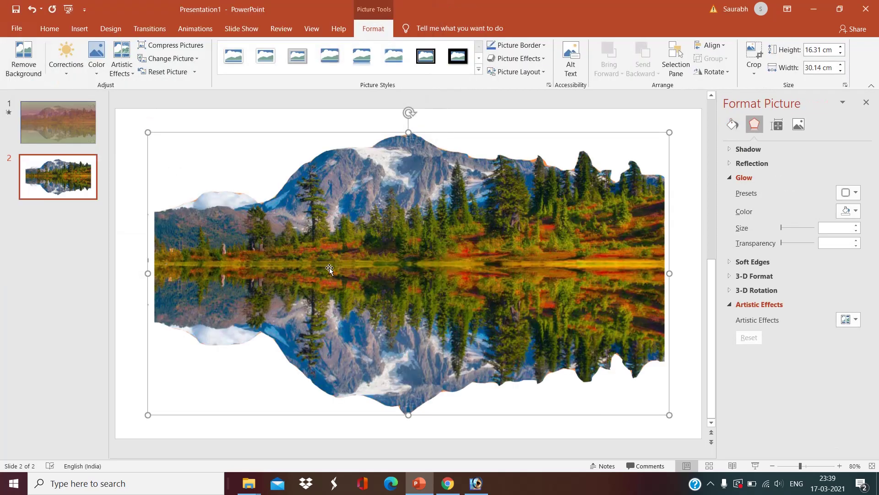
Stretch the picture's sides to the left and right slide edges, widening it to 34.63 cm
{"action": "left_click_drag", "start_coordinate": [147, 273], "coordinate": [106, 277]}
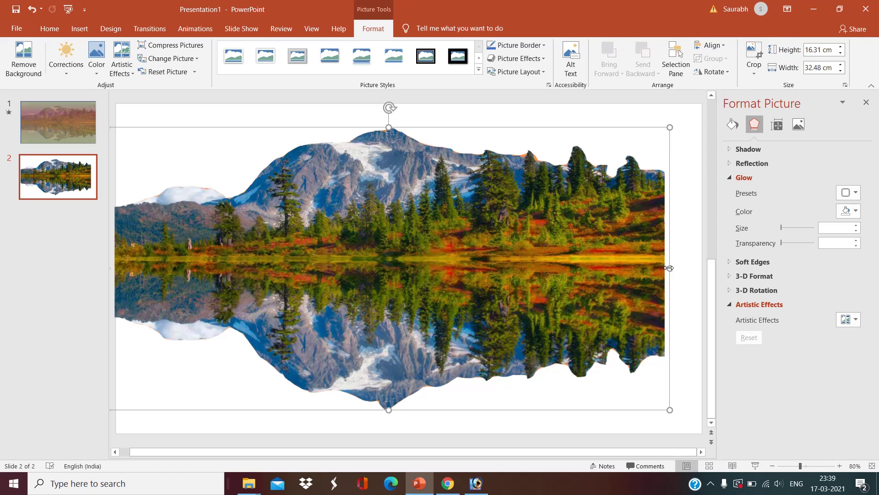
{"action": "left_click_drag", "start_coordinate": [669, 268], "coordinate": [707, 270]}
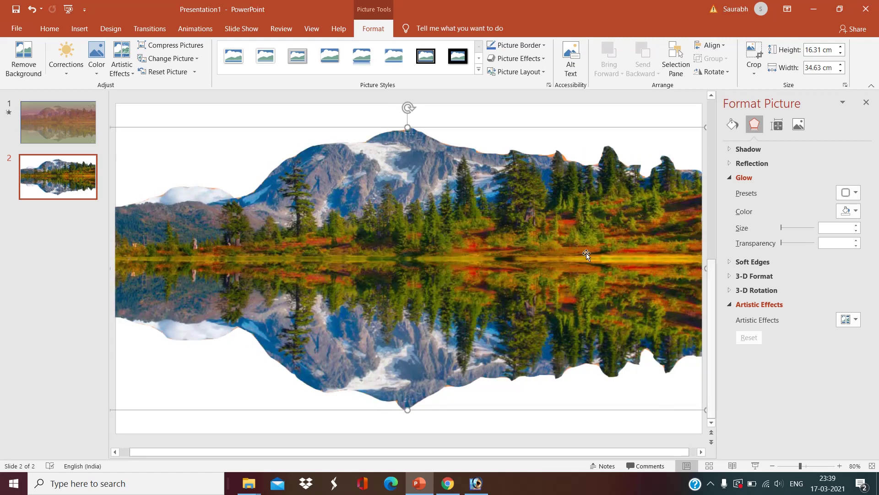
{"action": "left_click", "coordinate": [430, 424]}
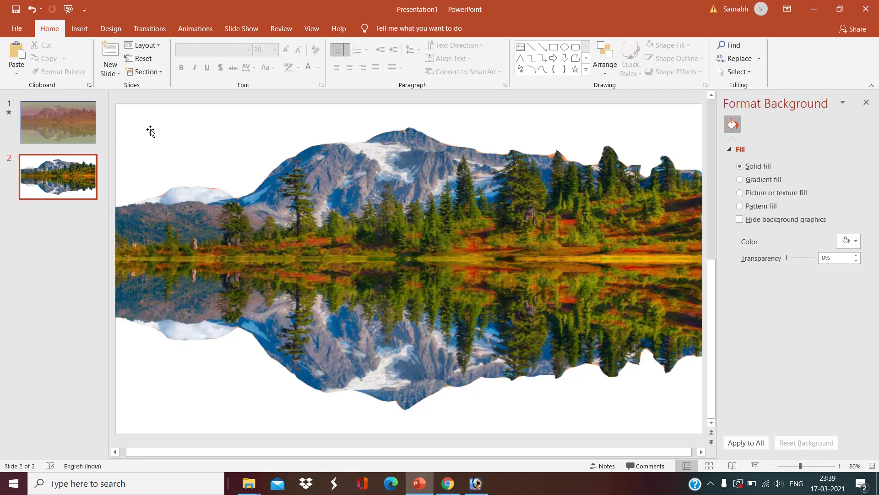
Set the slide 2 background to a solid light blue colour through Format Background
{"action": "right_click", "coordinate": [158, 113]}
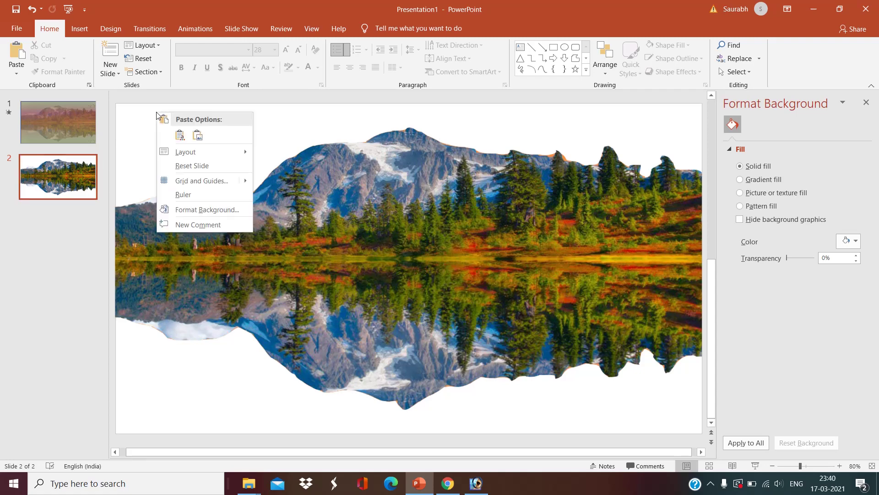
{"action": "left_click", "coordinate": [204, 209]}
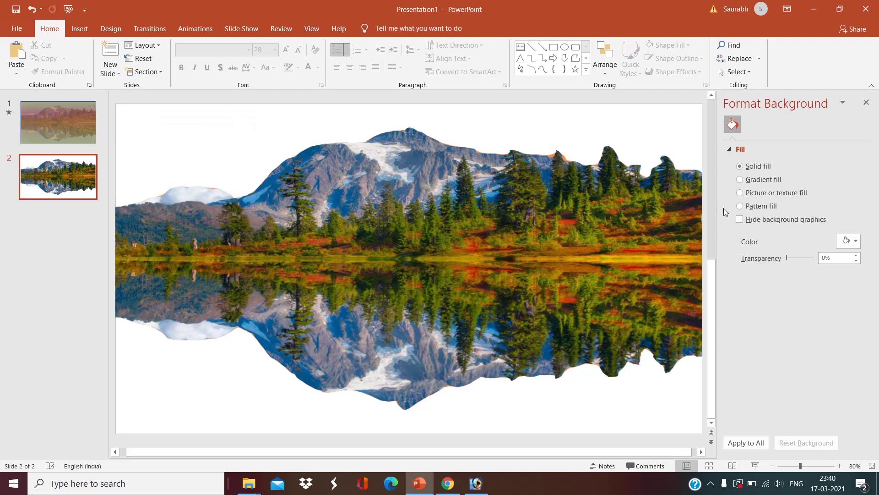
{"action": "left_click", "coordinate": [855, 243]}
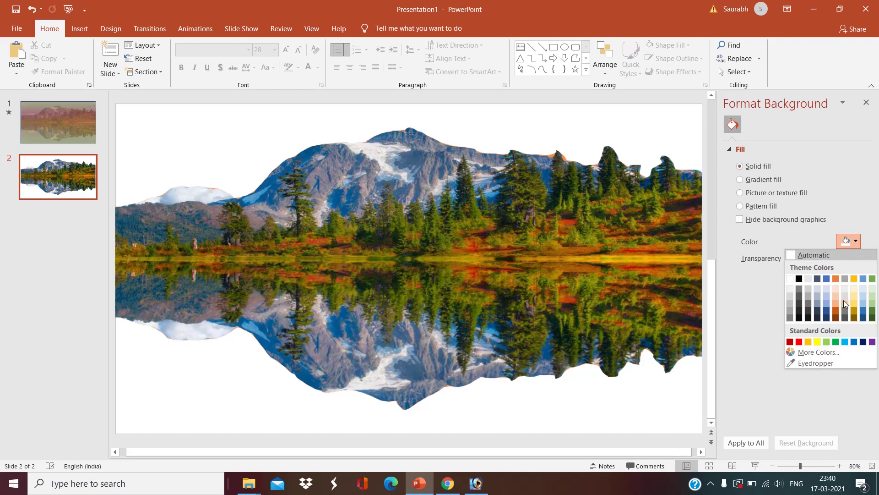
{"action": "left_click", "coordinate": [862, 306]}
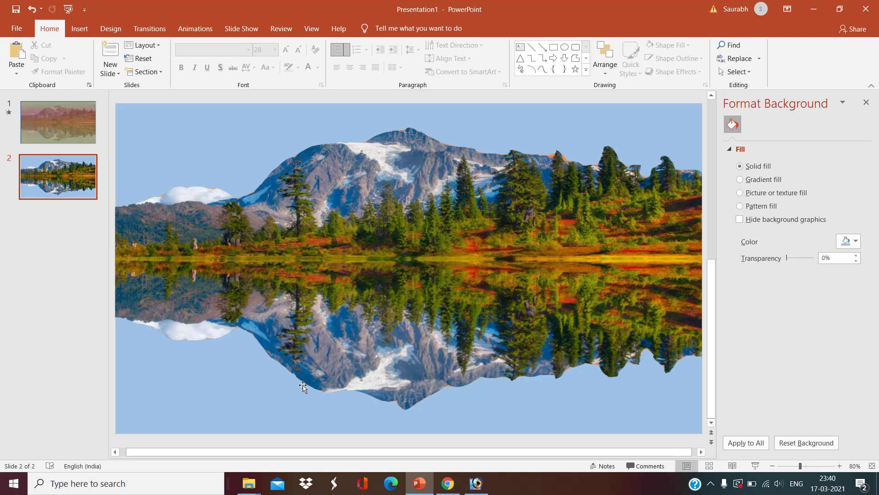
Draw a small 1.59 cm oval circle over the picture's left hillside
{"action": "left_click", "coordinate": [80, 29]}
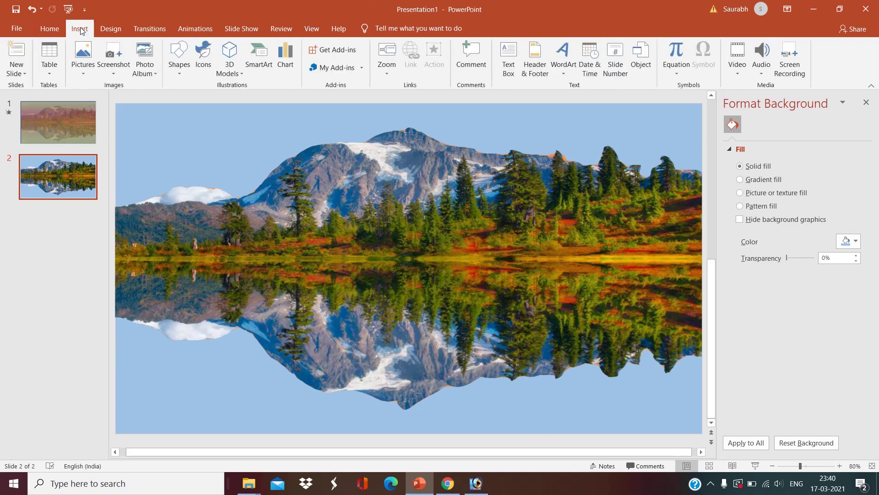
{"action": "left_click", "coordinate": [179, 64]}
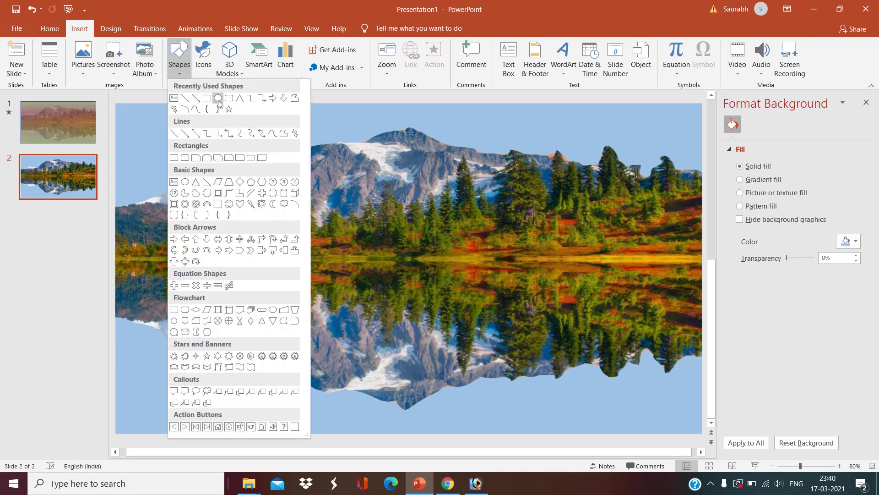
{"action": "left_click", "coordinate": [218, 101]}
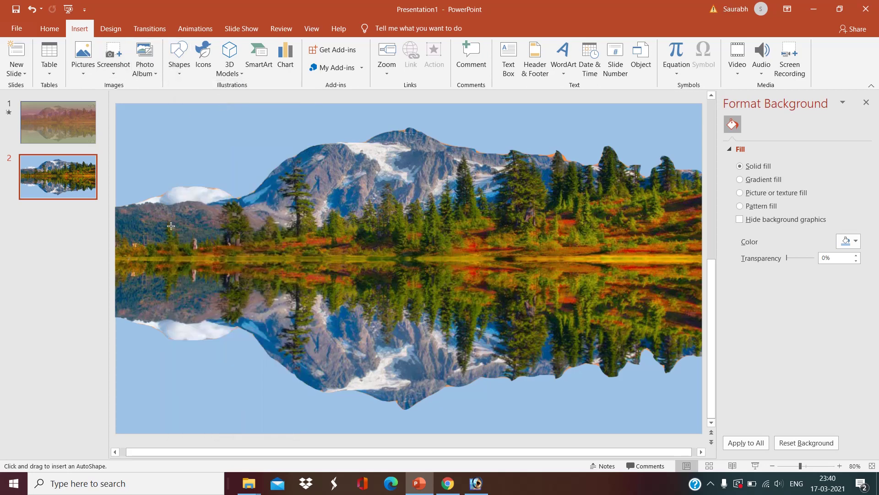
{"action": "left_click_drag", "start_coordinate": [177, 224], "coordinate": [189, 241]}
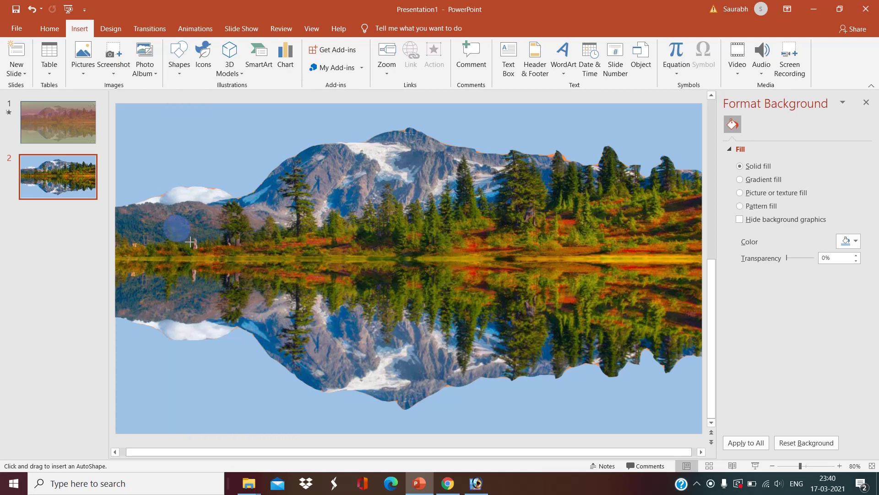
{"action": "left_click_drag", "start_coordinate": [190, 241], "coordinate": [190, 242]}
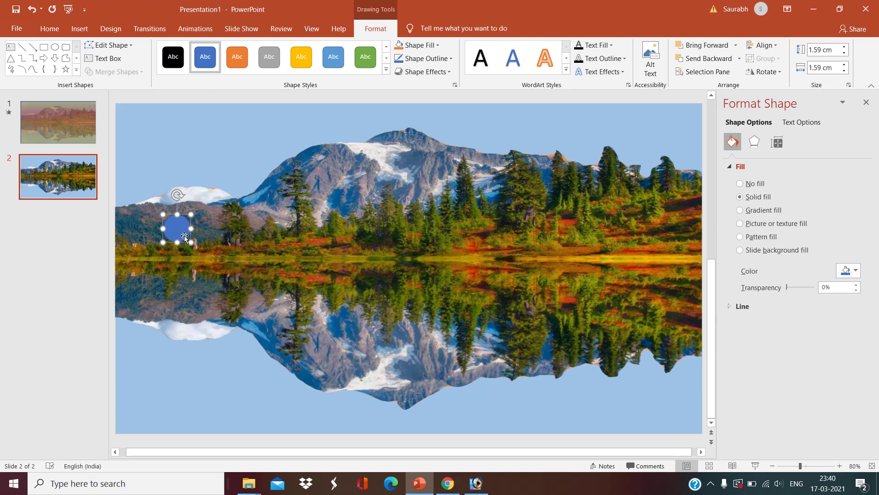
Give the circle a preset gradient fill, changed to Radial type From Center
{"action": "right_click", "coordinate": [181, 230]}
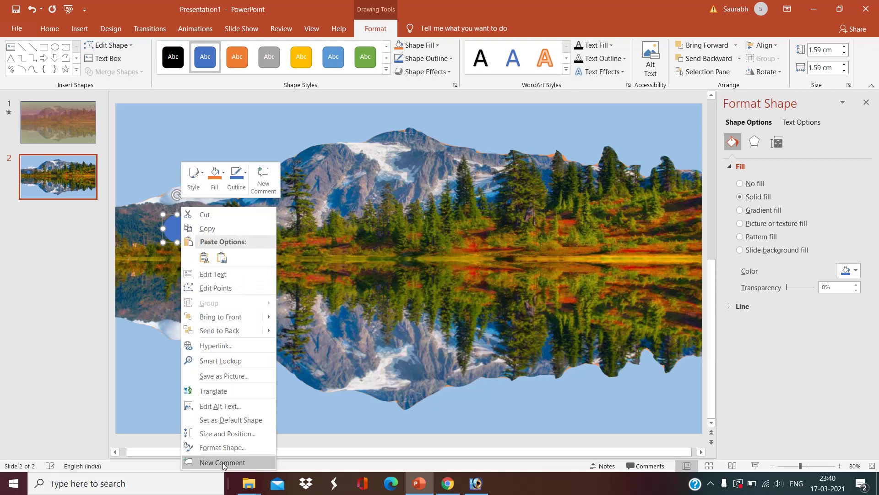
{"action": "left_click", "coordinate": [227, 447]}
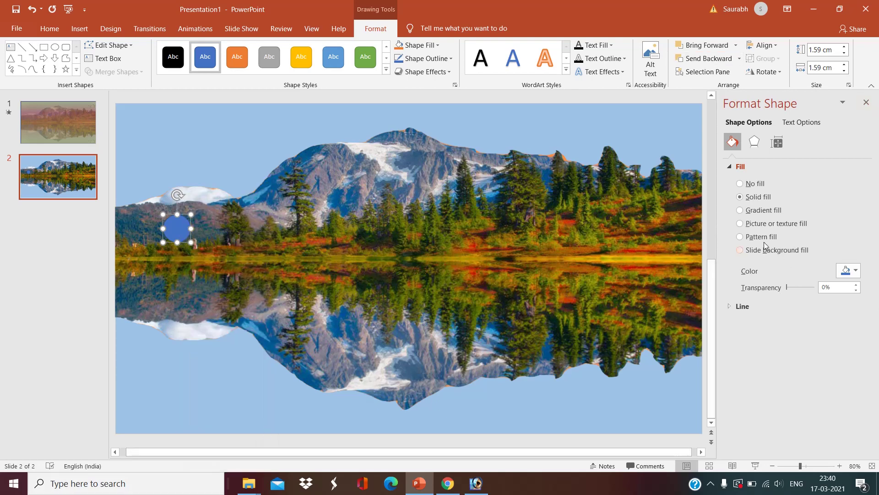
{"action": "left_click", "coordinate": [747, 210]}
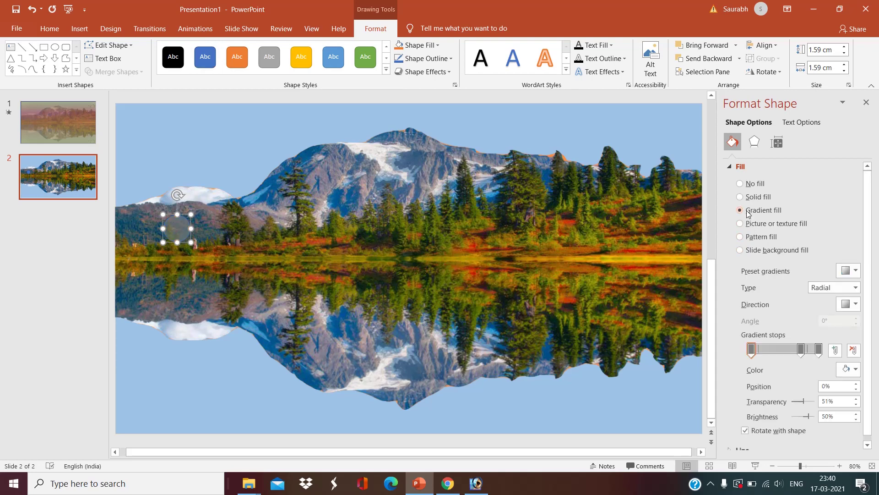
{"action": "left_click", "coordinate": [855, 272]}
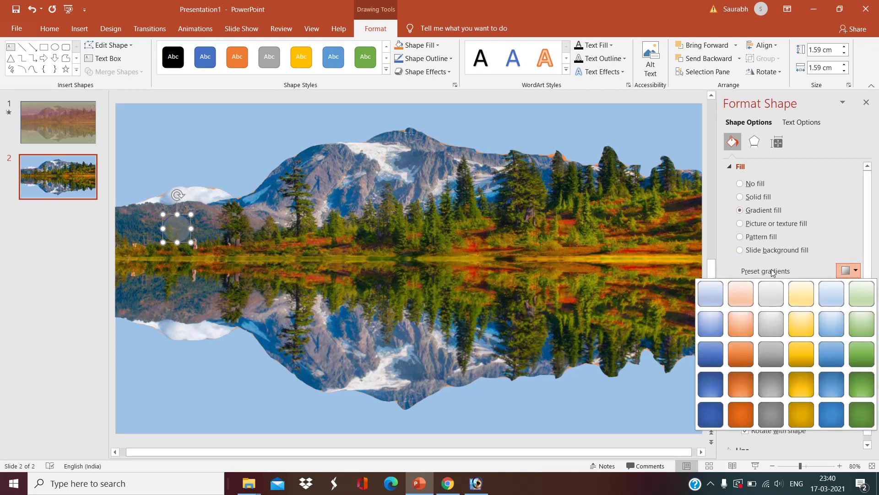
{"action": "left_click", "coordinate": [711, 356]}
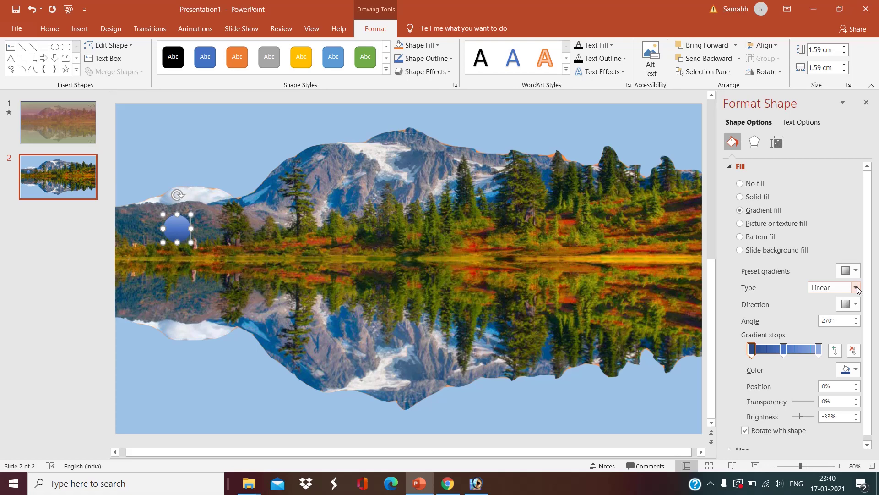
{"action": "left_click", "coordinate": [856, 287]}
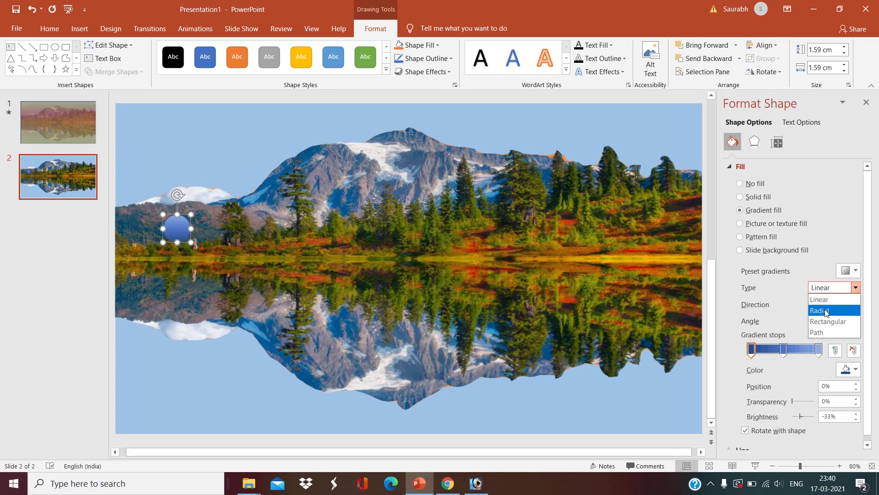
{"action": "left_click", "coordinate": [826, 312]}
{"action": "left_click", "coordinate": [856, 304]}
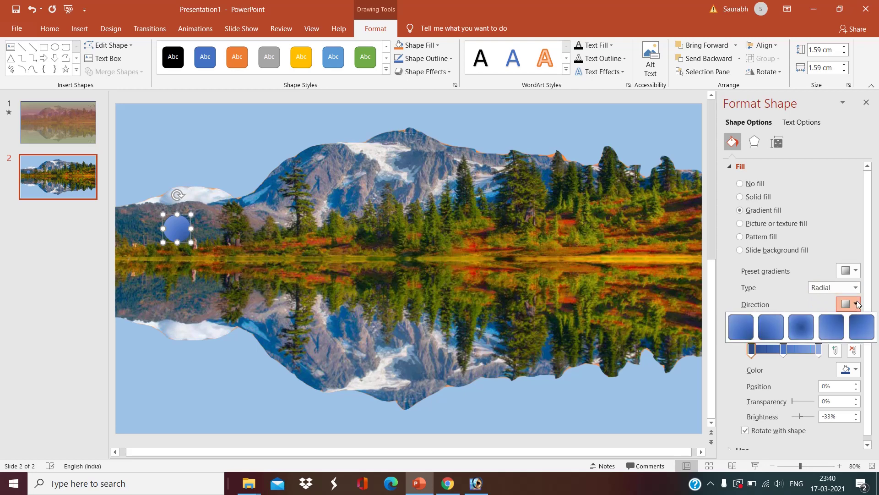
{"action": "left_click", "coordinate": [801, 327]}
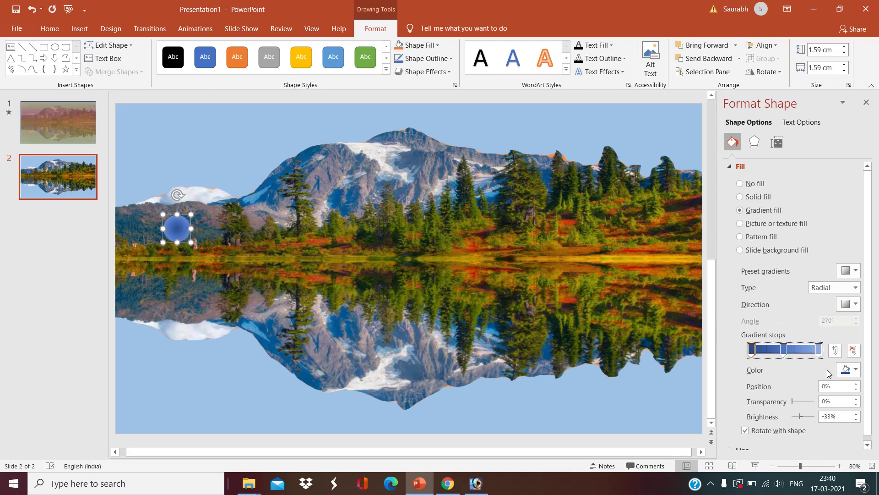
Make the end gradient stops yellow, delete the middle stop, and set both to 32% transparency
{"action": "left_click", "coordinate": [854, 370]}
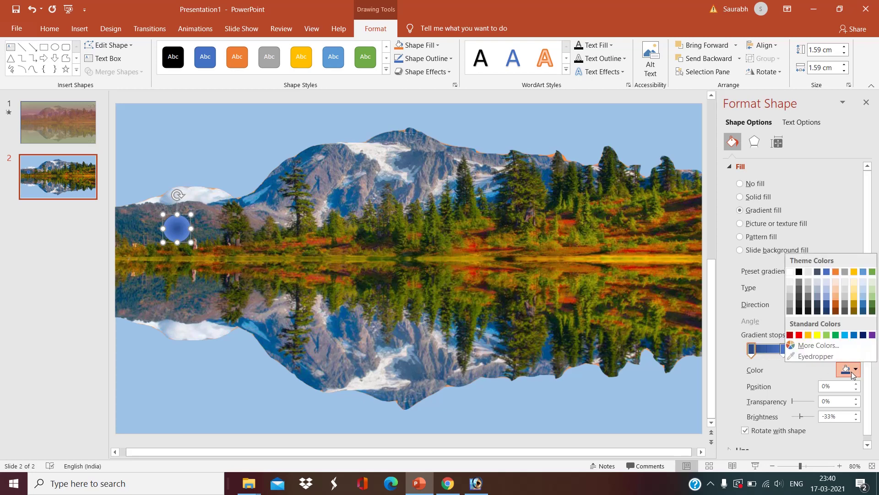
{"action": "left_click", "coordinate": [817, 335]}
{"action": "left_click", "coordinate": [783, 352]}
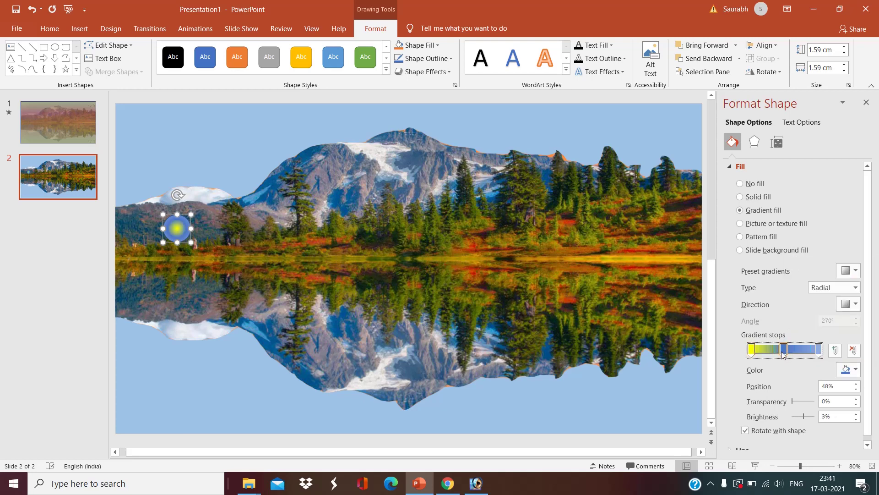
{"action": "left_click", "coordinate": [853, 351]}
{"action": "left_click", "coordinate": [820, 350]}
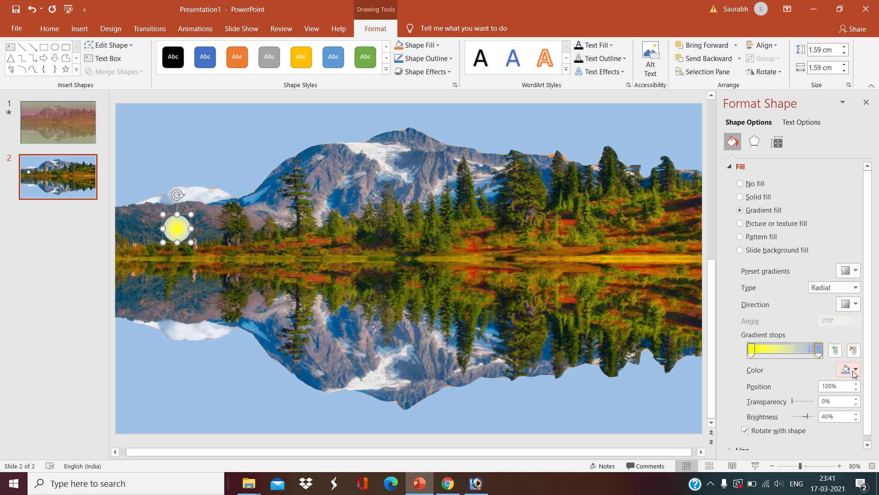
{"action": "left_click", "coordinate": [848, 370]}
{"action": "left_click", "coordinate": [817, 335]}
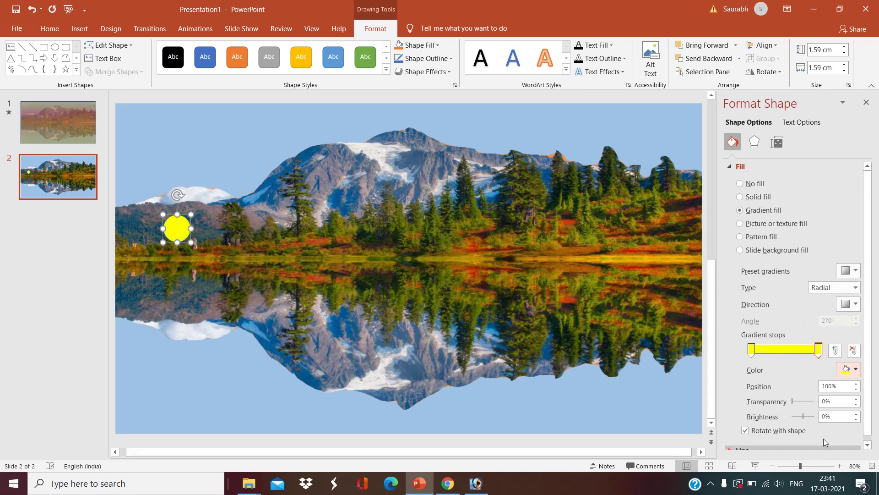
{"action": "left_click_drag", "start_coordinate": [793, 402], "coordinate": [800, 403]}
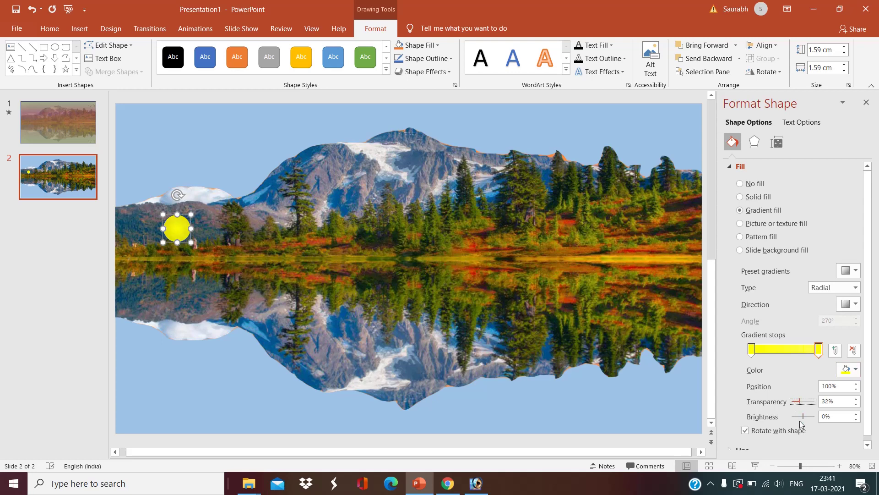
{"action": "left_click", "coordinate": [751, 349]}
{"action": "left_click_drag", "start_coordinate": [793, 399], "coordinate": [800, 399]}
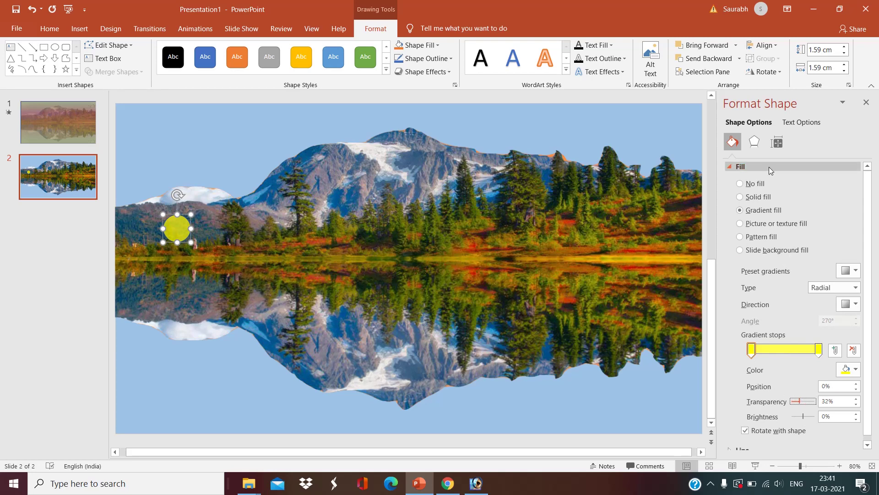
Add a yellow Glow effect of about 32 pt size around the sun circle
{"action": "left_click", "coordinate": [755, 144]}
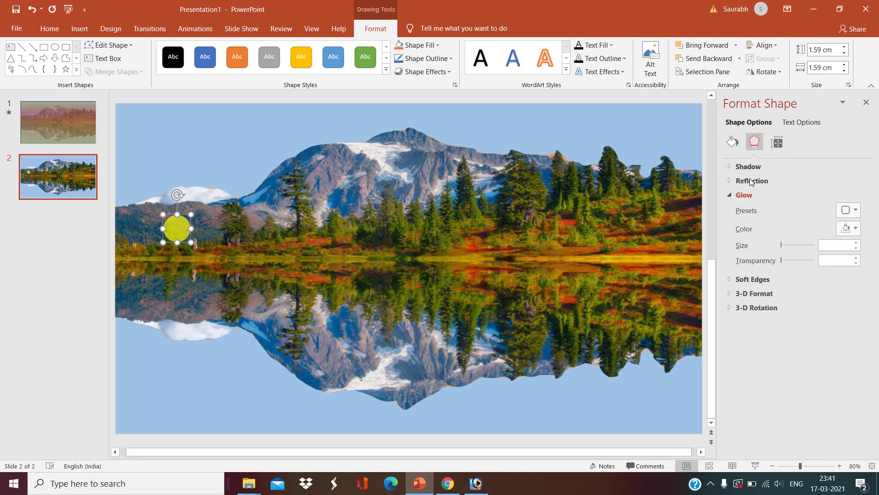
{"action": "left_click", "coordinate": [749, 196]}
{"action": "left_click", "coordinate": [746, 197]}
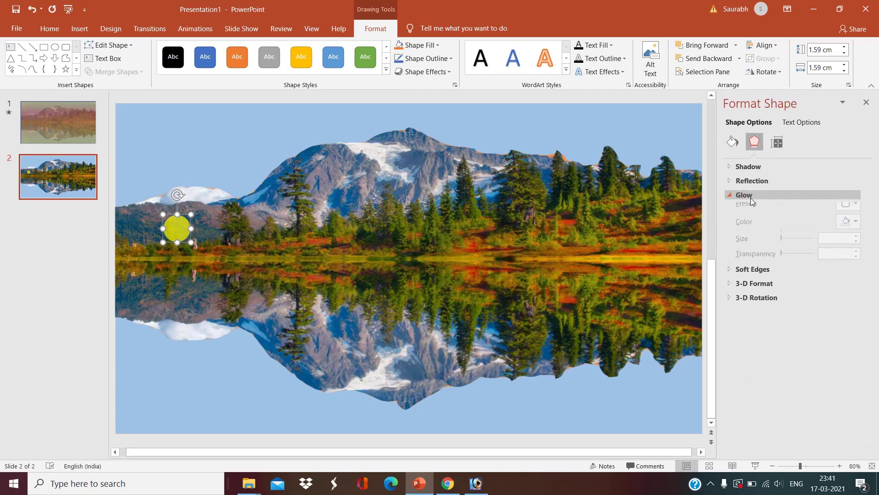
{"action": "left_click", "coordinate": [855, 228]}
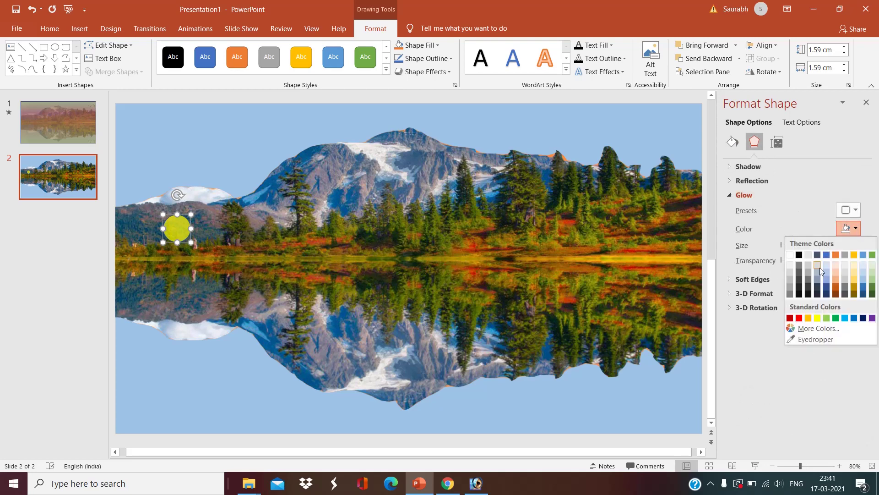
{"action": "left_click", "coordinate": [818, 319]}
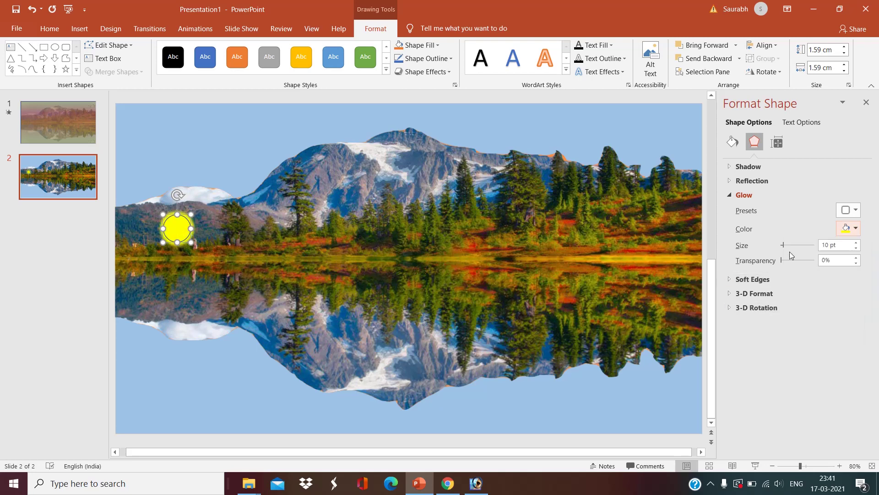
{"action": "left_click", "coordinate": [785, 245]}
{"action": "left_click_drag", "start_coordinate": [784, 245], "coordinate": [789, 247]}
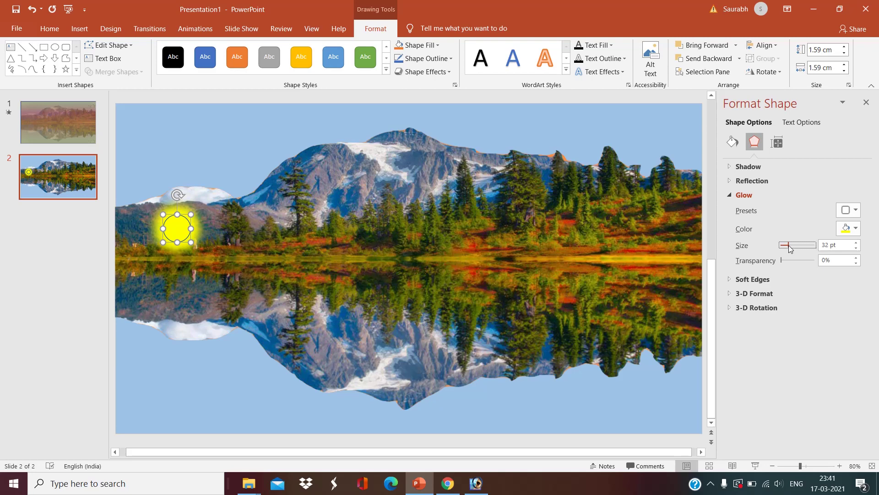
{"action": "left_click", "coordinate": [213, 245]}
{"action": "left_click", "coordinate": [182, 233]}
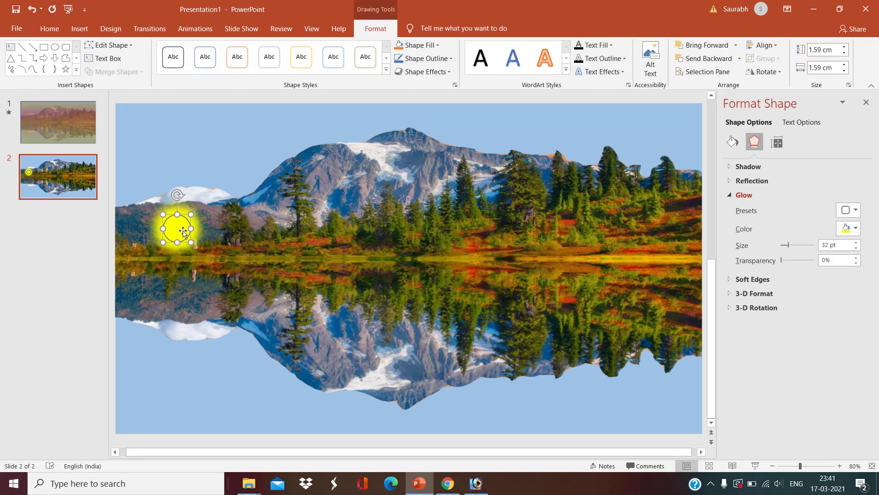
Set the sun's Line to No line and shrink the circle to 1.09 by 1.19 cm
{"action": "left_click", "coordinate": [732, 142]}
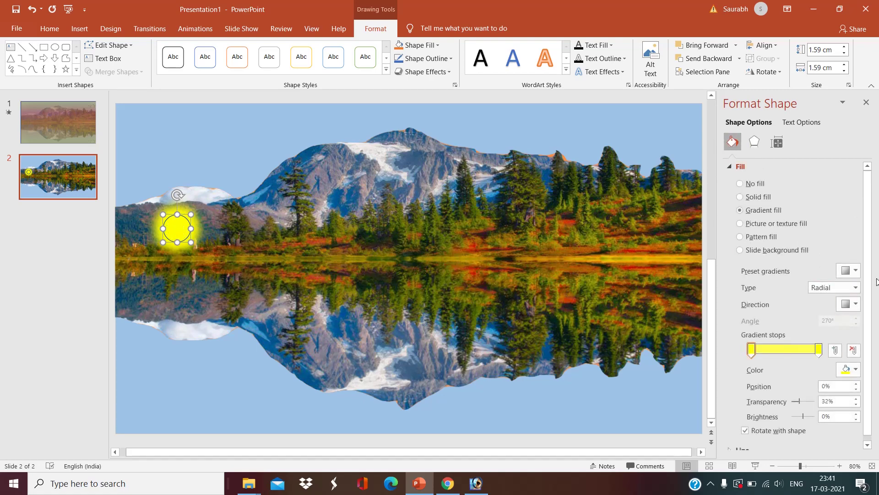
{"action": "scroll", "coordinate": [865, 339], "scroll_direction": "down", "scroll_amount": 1}
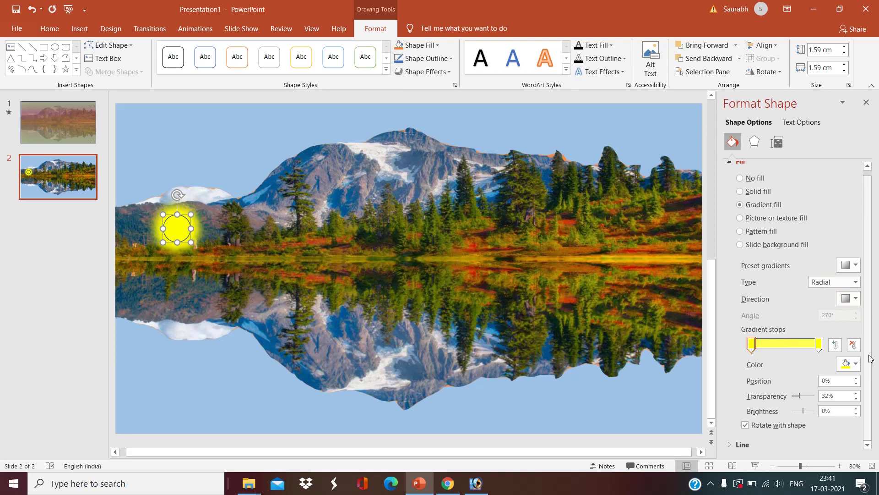
{"action": "left_click", "coordinate": [743, 448]}
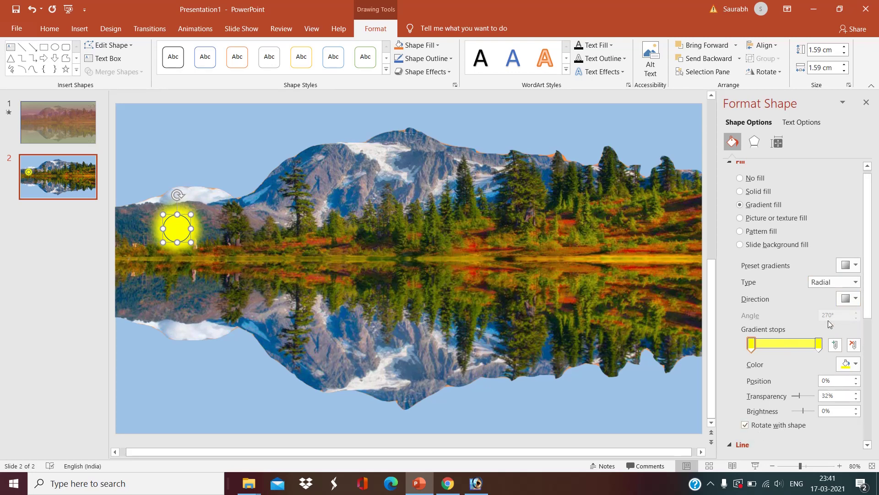
{"action": "scroll", "coordinate": [867, 297], "scroll_direction": "down", "scroll_amount": 5}
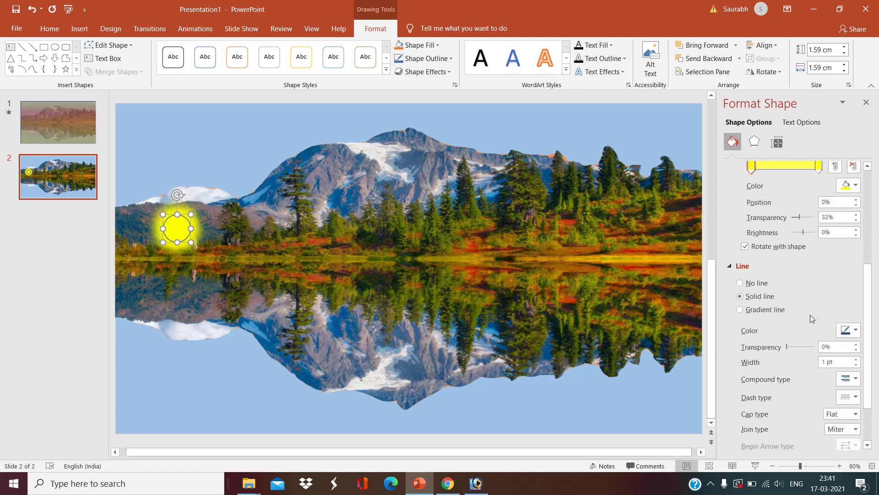
{"action": "left_click", "coordinate": [750, 283]}
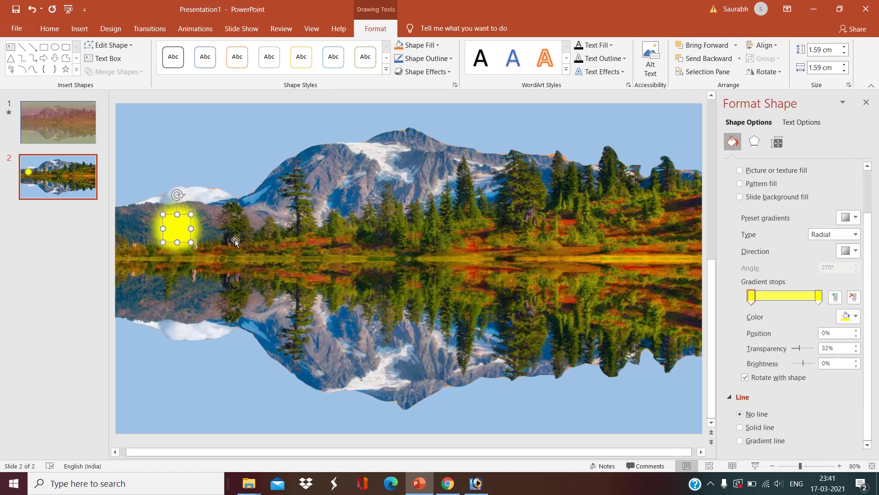
{"action": "left_click_drag", "start_coordinate": [190, 241], "coordinate": [184, 233]}
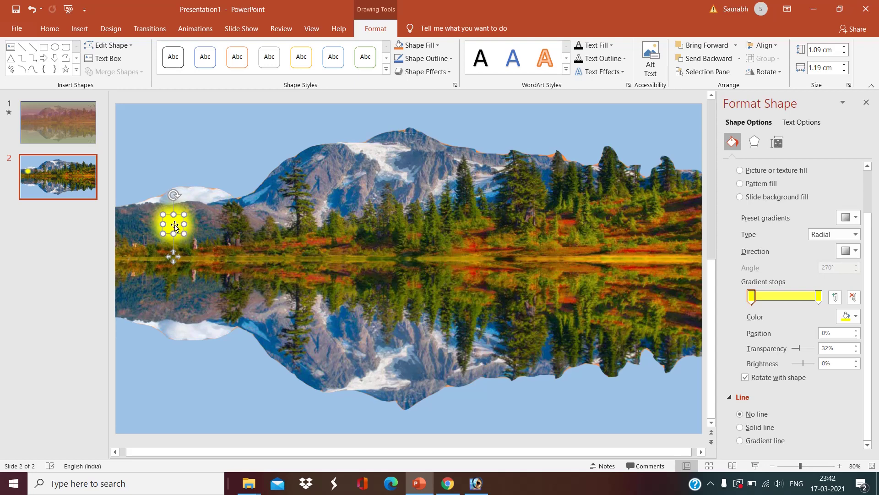
Add an Exit > Fly Out animation to the sun circle
{"action": "left_click", "coordinate": [196, 29]}
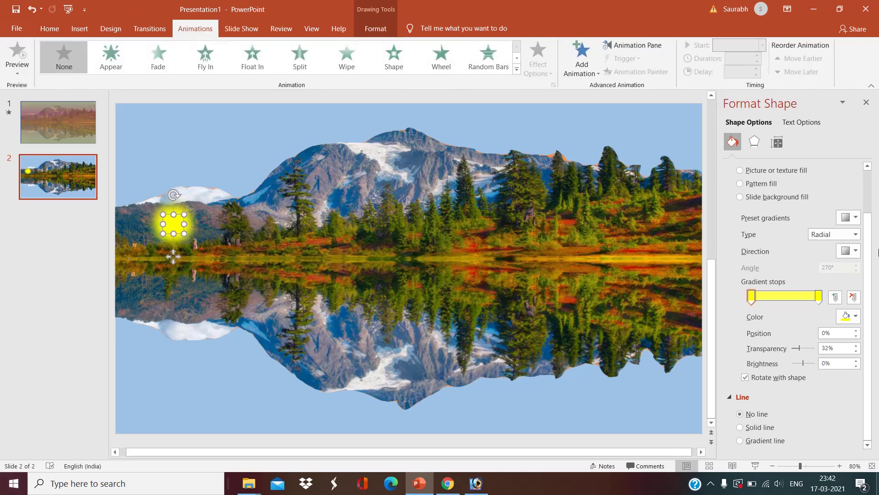
{"action": "left_click", "coordinate": [866, 103]}
{"action": "left_click", "coordinate": [597, 69]}
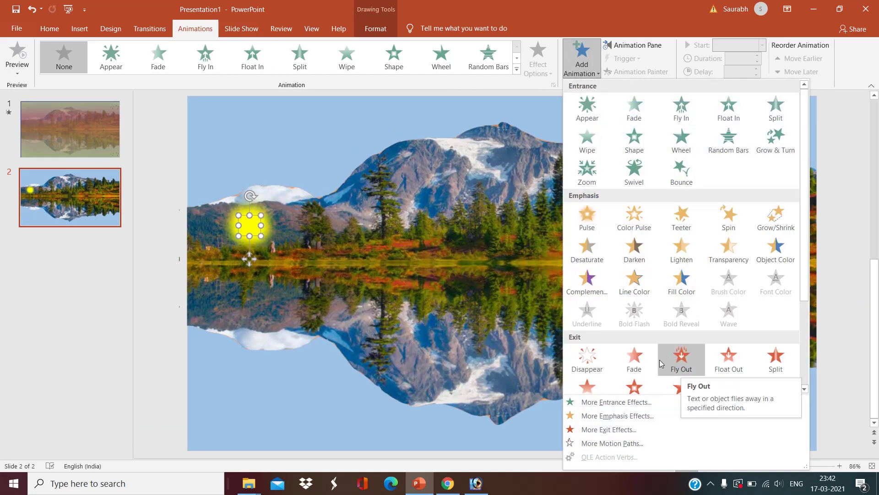
{"action": "left_click", "coordinate": [679, 365]}
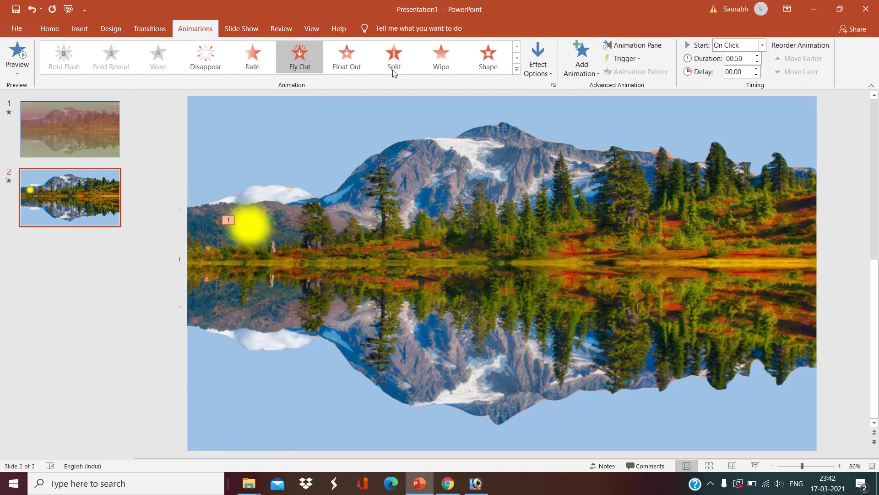
In the Animation Pane, set the sun's Fly Out to Start With Previous
{"action": "left_click", "coordinate": [635, 46]}
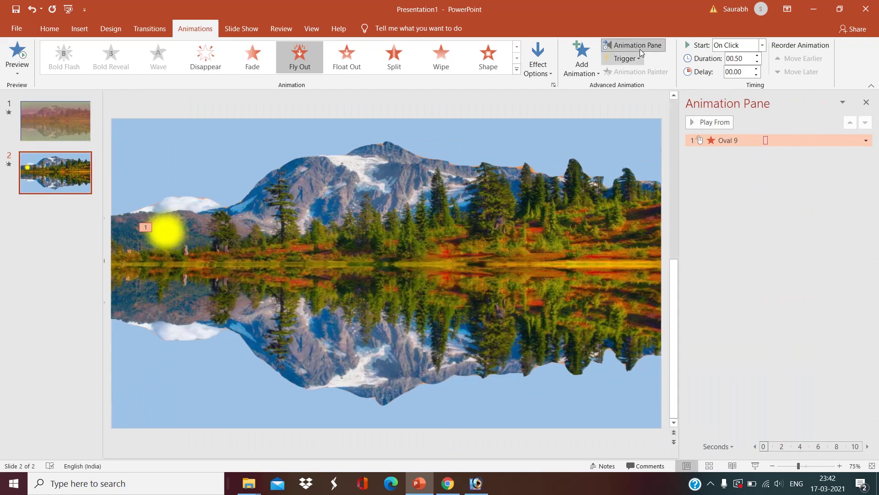
{"action": "right_click", "coordinate": [731, 140]}
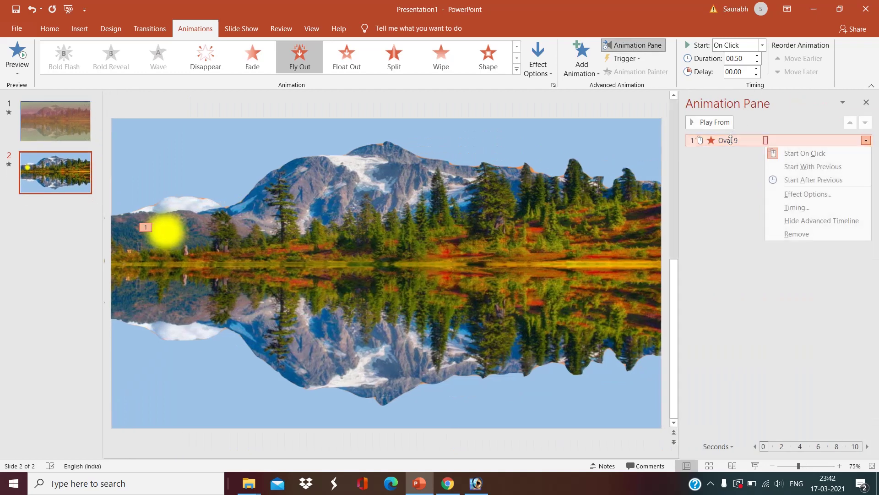
{"action": "left_click", "coordinate": [810, 167]}
In the Fly Out settings dialog, set Direction To Top and Duration 20 seconds
{"action": "right_click", "coordinate": [735, 140]}
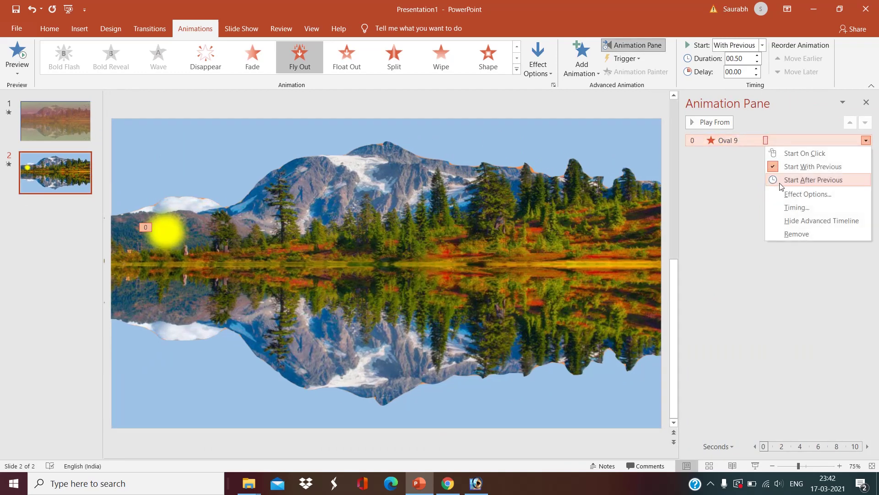
{"action": "left_click", "coordinate": [801, 206]}
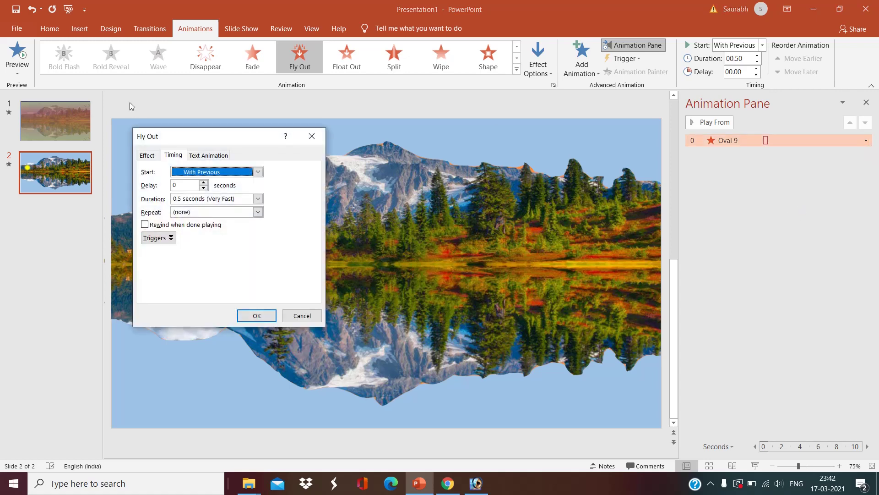
{"action": "left_click_drag", "start_coordinate": [190, 133], "coordinate": [608, 157]}
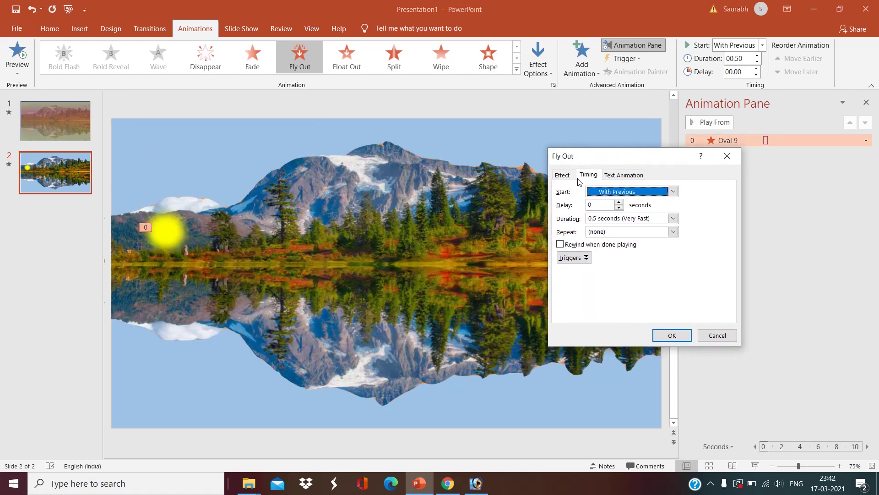
{"action": "left_click", "coordinate": [563, 176]}
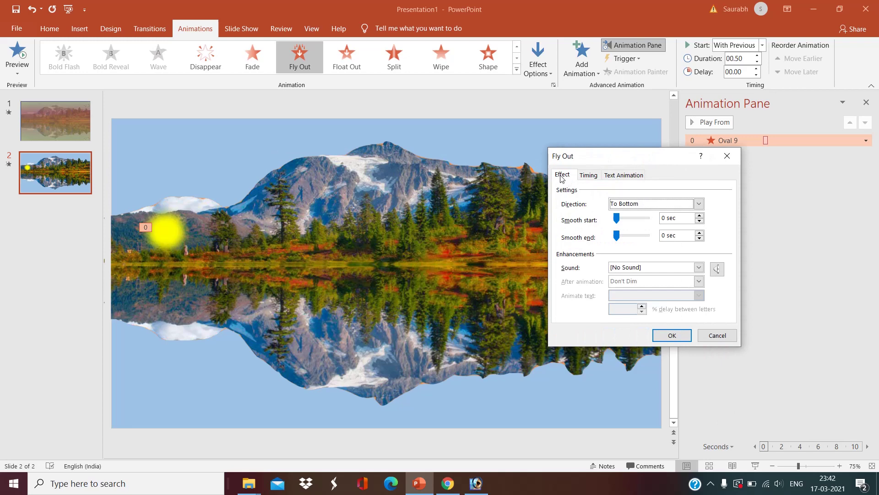
{"action": "left_click", "coordinate": [698, 206]}
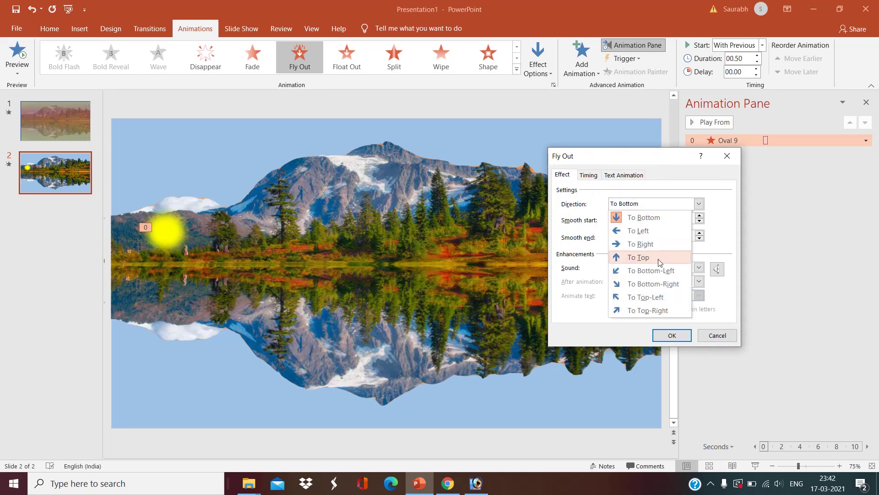
{"action": "left_click", "coordinate": [642, 258]}
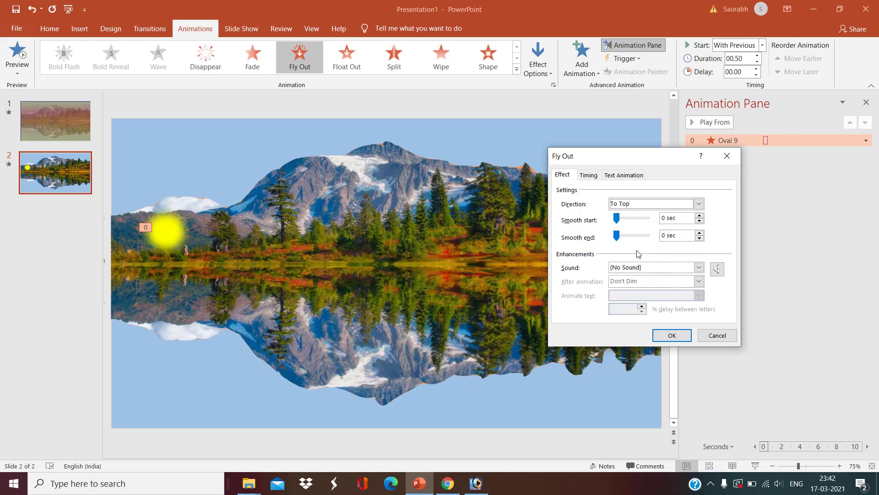
{"action": "left_click", "coordinate": [590, 178]}
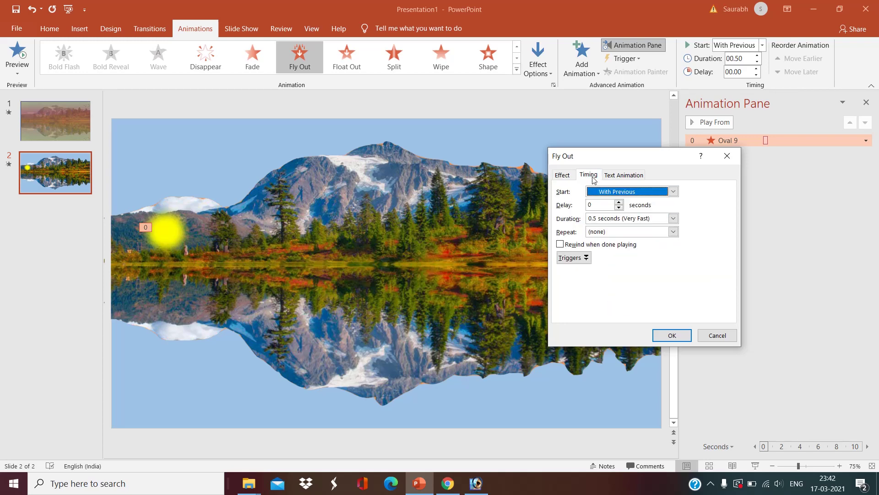
{"action": "left_click", "coordinate": [674, 219]}
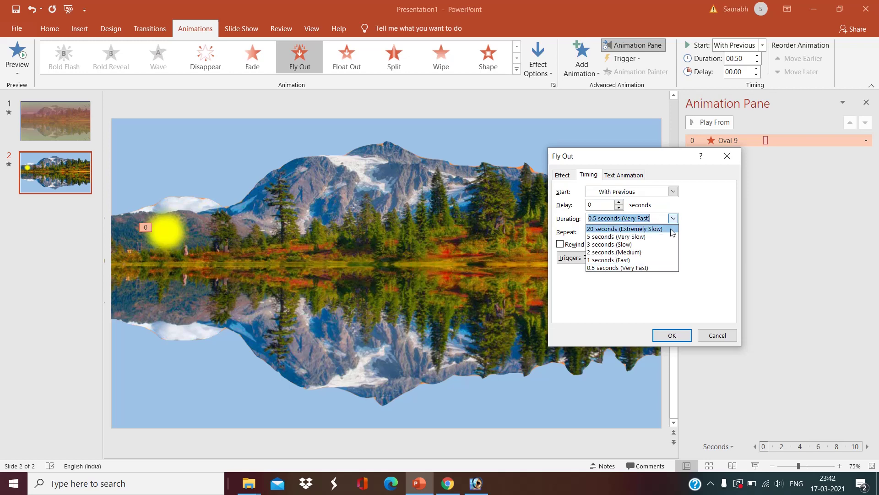
{"action": "left_click", "coordinate": [672, 230]}
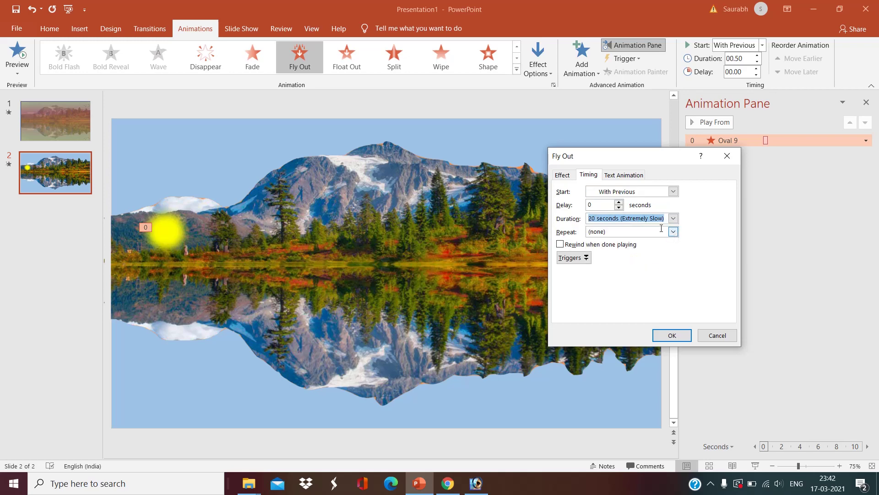
{"action": "left_click", "coordinate": [674, 335]}
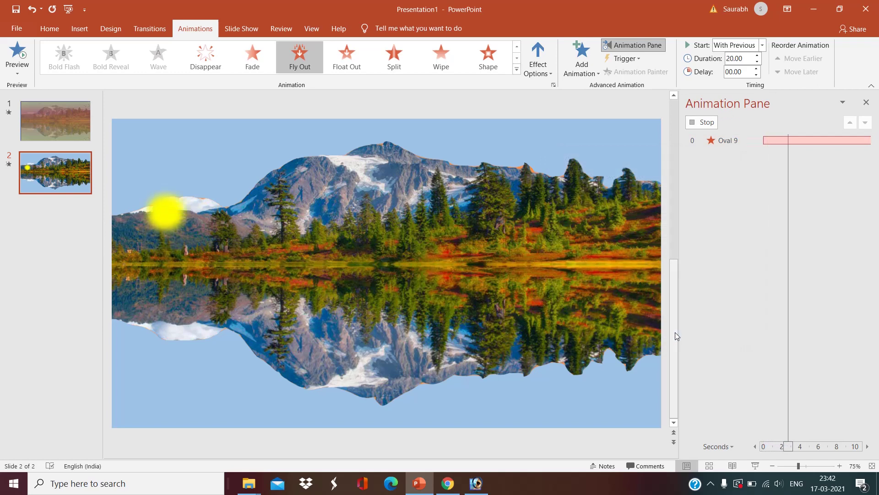
Paste a copy of the animated sun and move it onto the lake reflection below the original
{"action": "left_click", "coordinate": [165, 210]}
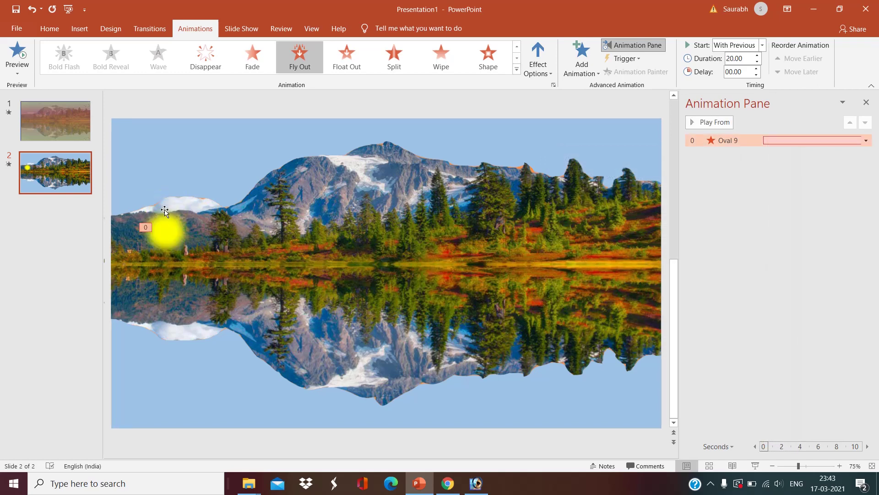
{"action": "left_click", "coordinate": [165, 235]}
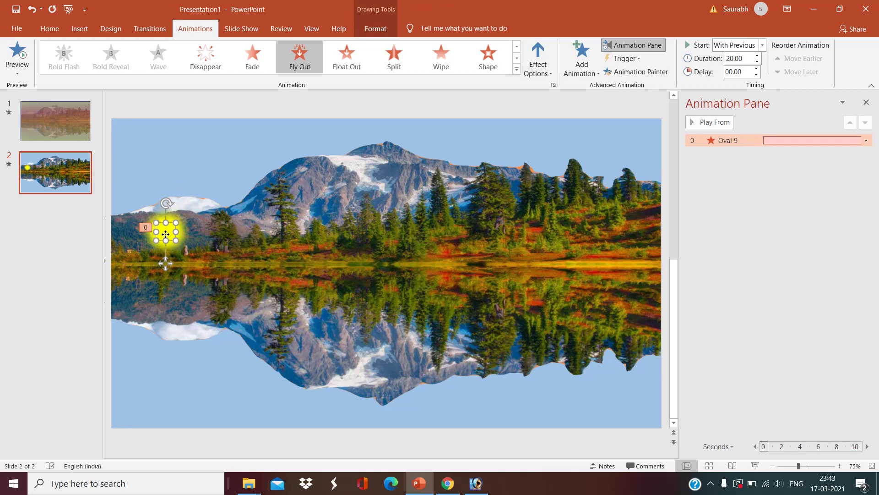
{"action": "left_click", "coordinate": [182, 267]}
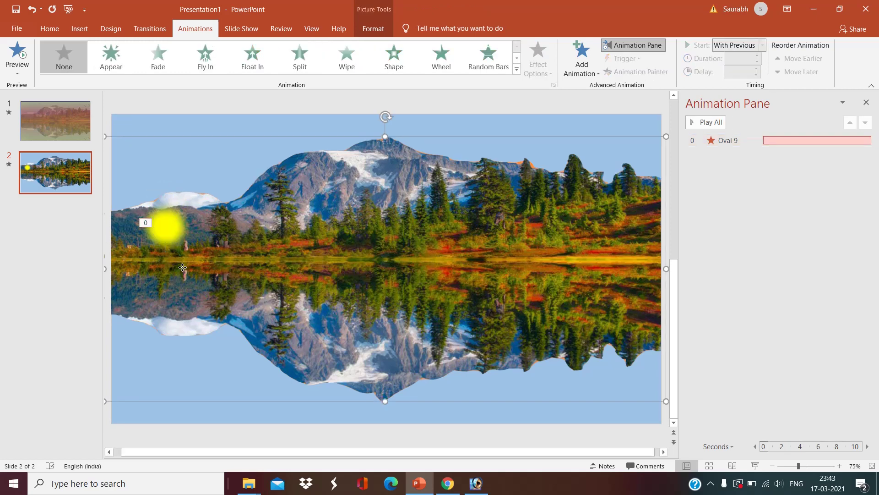
{"action": "key", "text": "ctrl+v"}
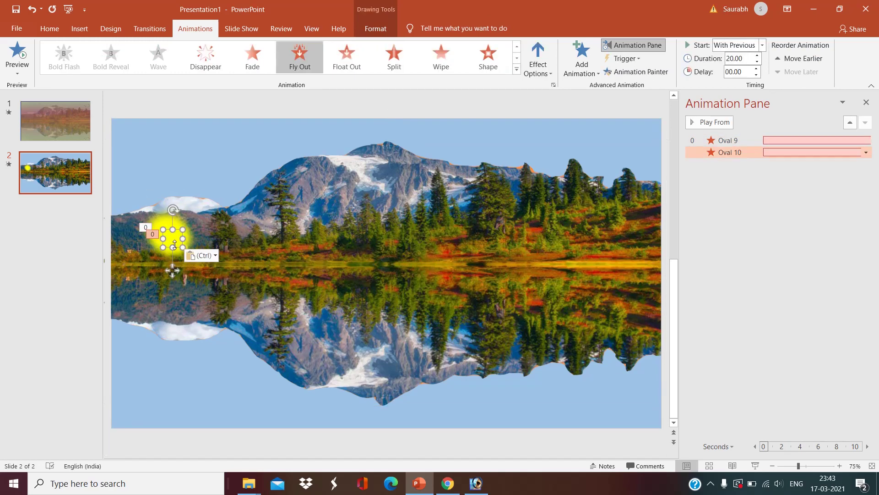
{"action": "left_click_drag", "start_coordinate": [174, 239], "coordinate": [164, 299]}
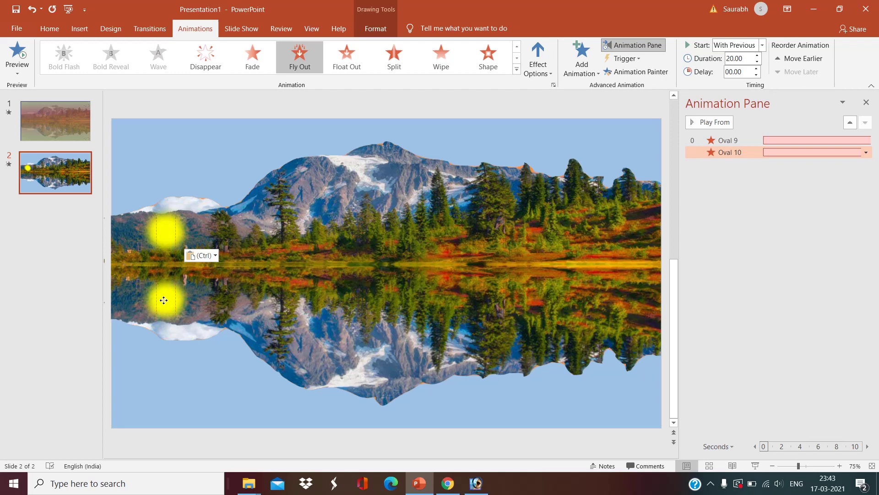
{"action": "left_click_drag", "start_coordinate": [164, 300], "coordinate": [164, 300]}
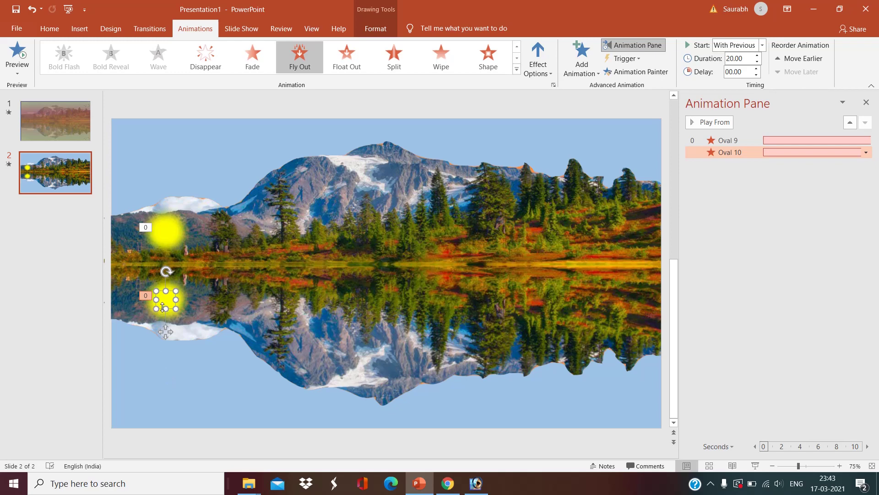
Change Oval 10's Fly Out direction to To Bottom in its effect settings
{"action": "right_click", "coordinate": [715, 152]}
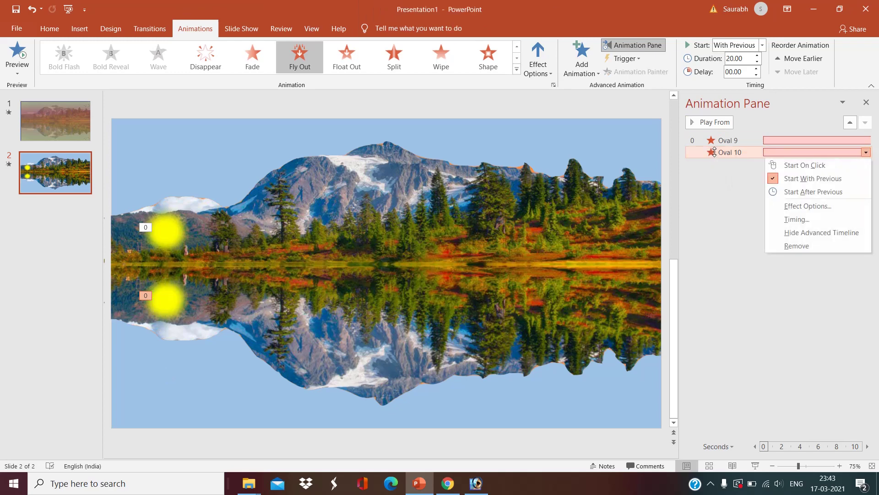
{"action": "left_click", "coordinate": [820, 222]}
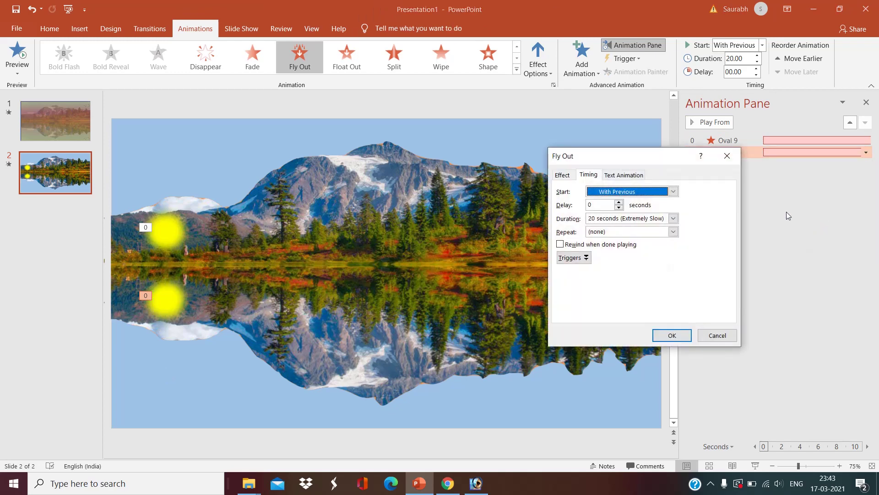
{"action": "left_click", "coordinate": [566, 177]}
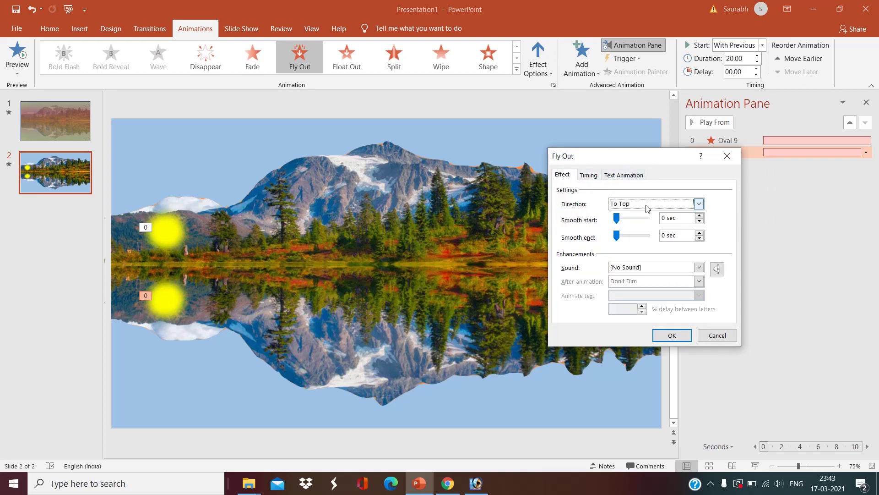
{"action": "left_click", "coordinate": [700, 205]}
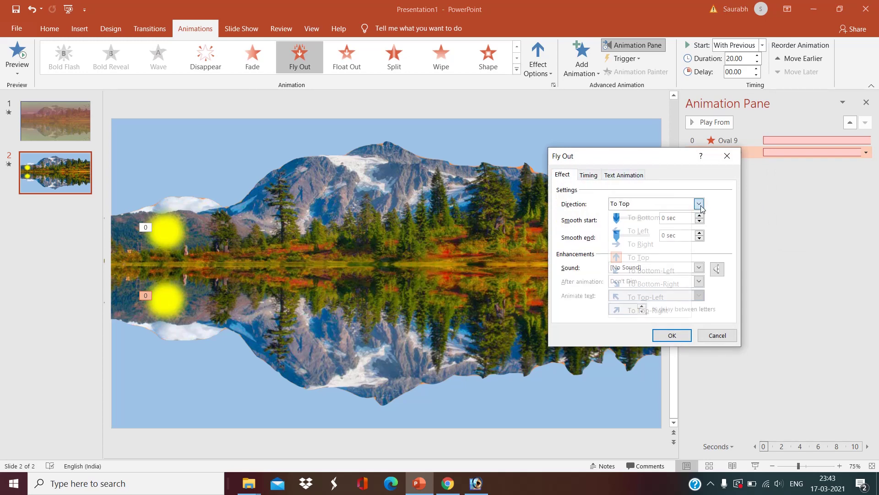
{"action": "left_click", "coordinate": [671, 218]}
{"action": "left_click", "coordinate": [666, 335]}
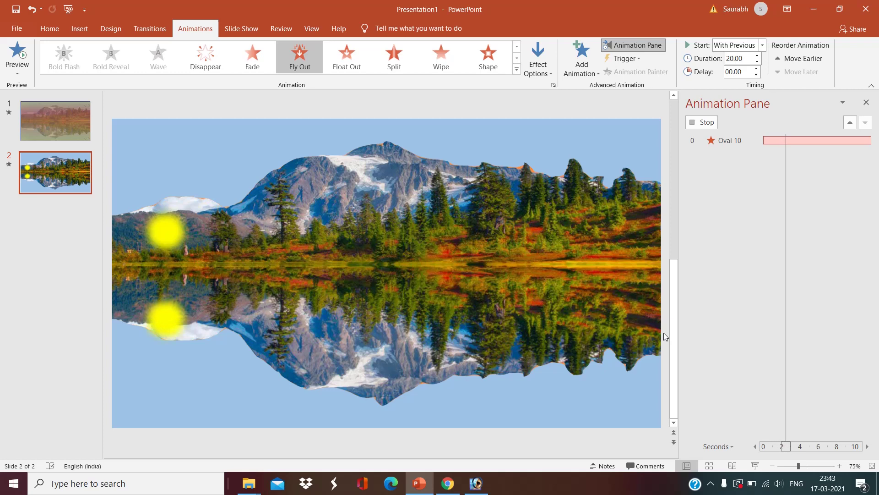
{"action": "left_click", "coordinate": [542, 285]}
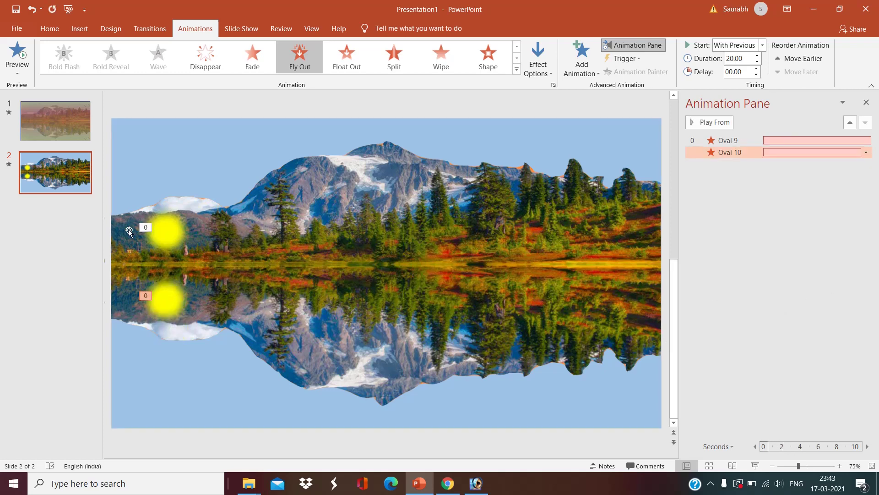
Send the upper and lower reflected yellow sun ovals behind the mountain-lake photo
{"action": "right_click", "coordinate": [166, 231]}
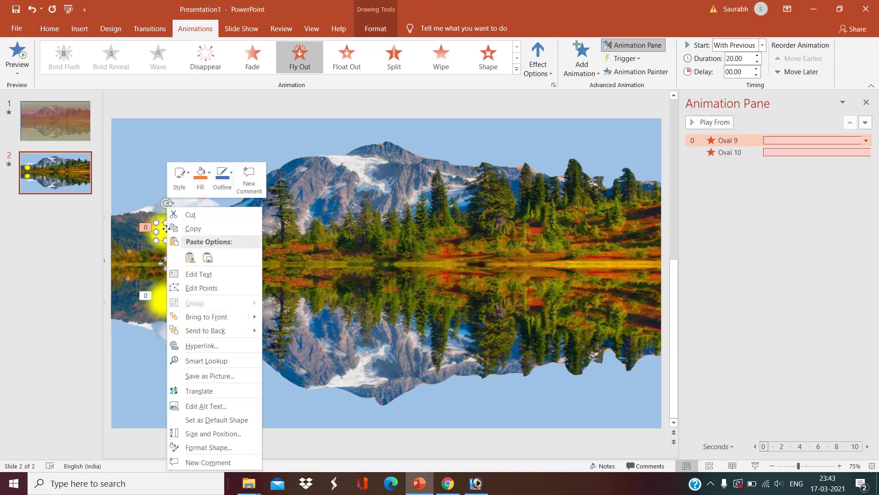
{"action": "left_click", "coordinate": [208, 330]}
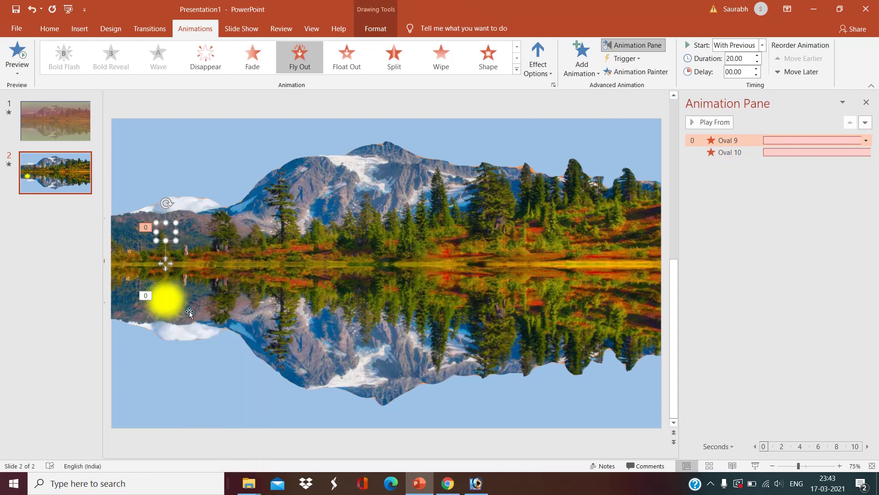
{"action": "left_click", "coordinate": [169, 299]}
{"action": "right_click", "coordinate": [176, 302]}
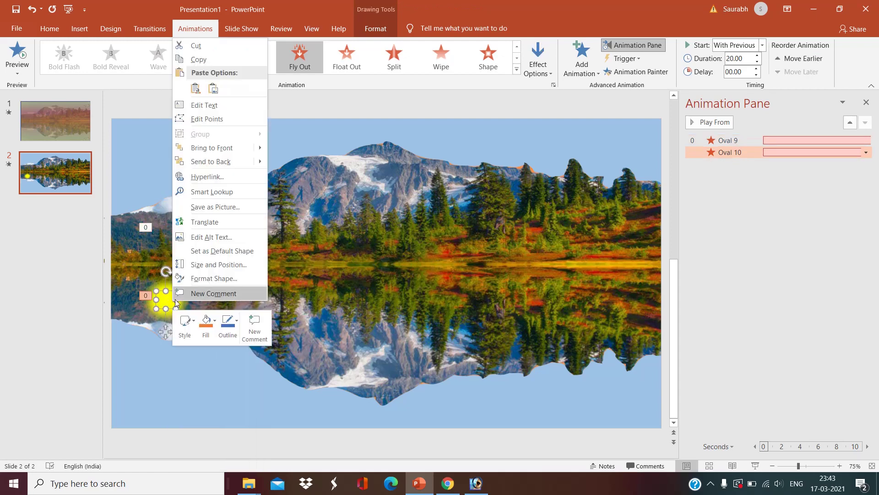
{"action": "left_click", "coordinate": [226, 162]}
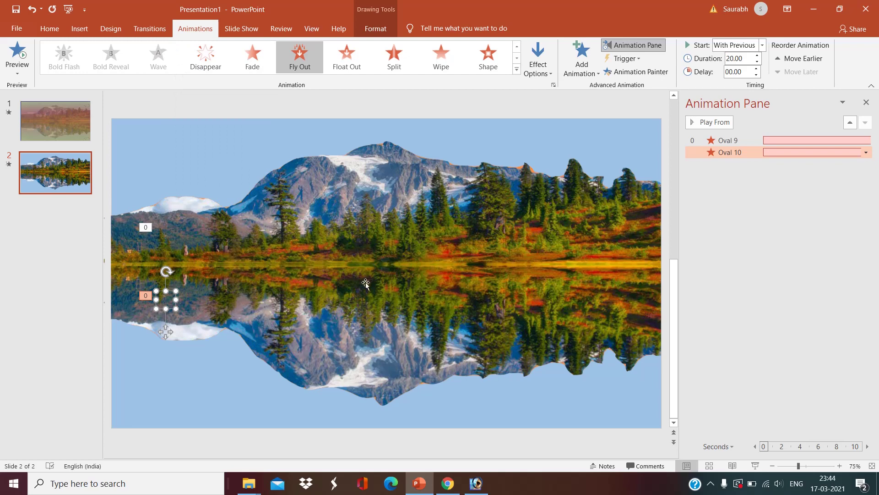
Insert the giphy flying-birds GIF from this computer and resize it to 6.73 × 8.1 cm
{"action": "left_click", "coordinate": [78, 29]}
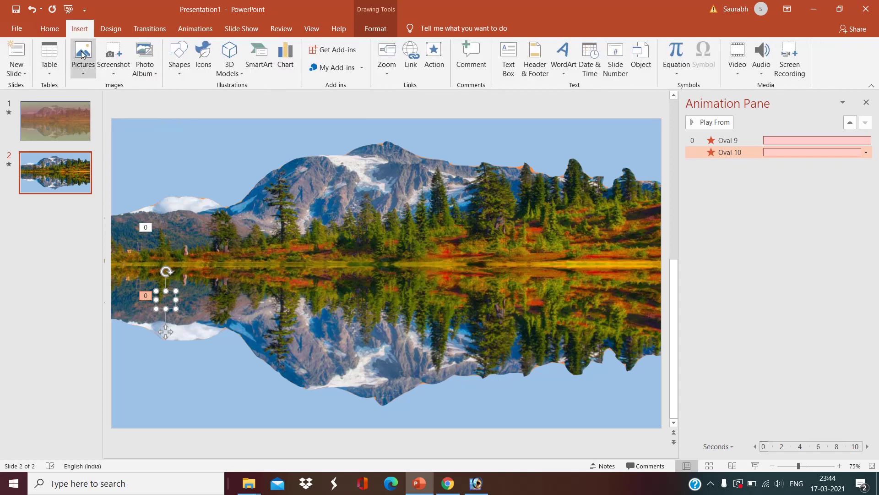
{"action": "left_click", "coordinate": [85, 75]}
{"action": "left_click", "coordinate": [89, 102]}
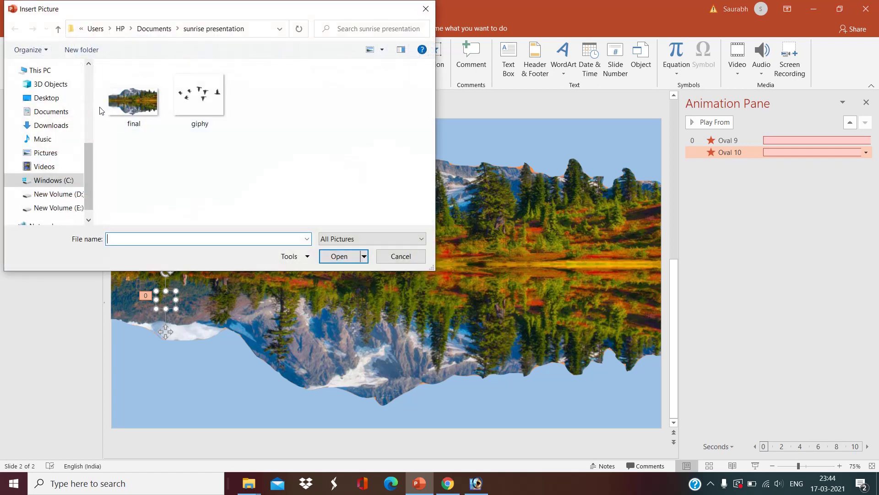
{"action": "left_click", "coordinate": [192, 107]}
{"action": "left_click", "coordinate": [321, 255]}
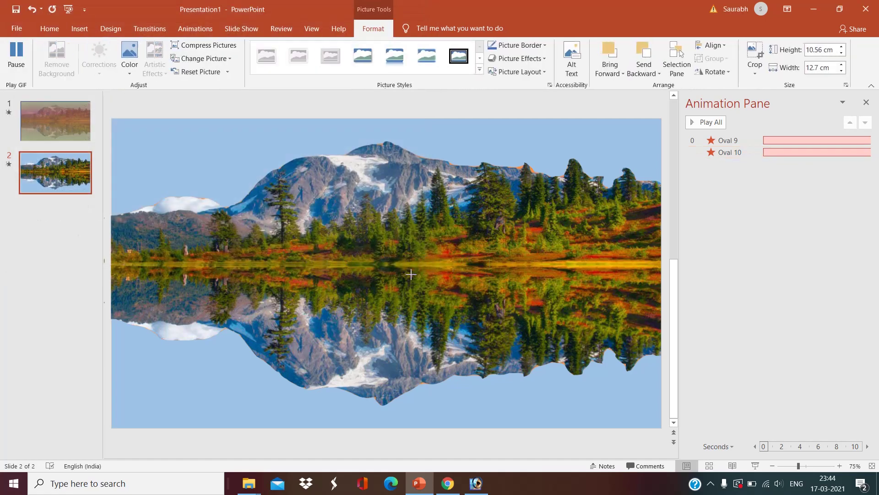
{"action": "left_click_drag", "start_coordinate": [414, 292], "coordinate": [415, 297]}
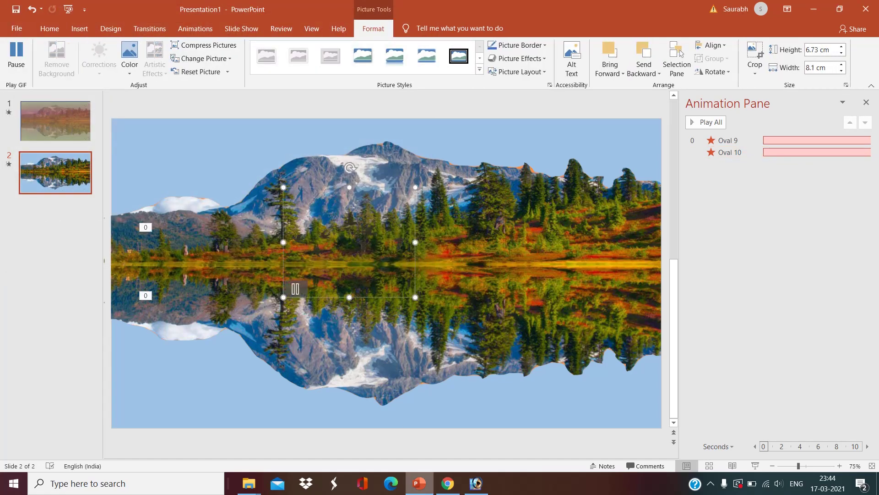
{"action": "left_click", "coordinate": [450, 486]}
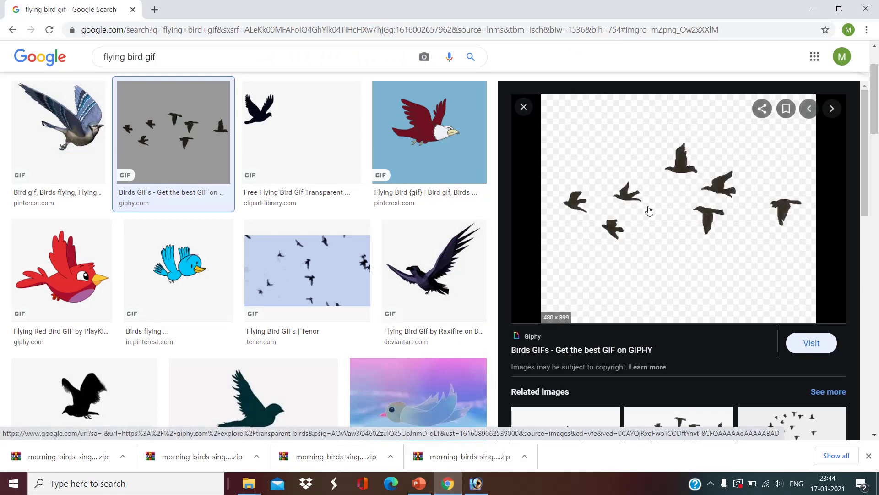
Leave the Chrome 'flying bird gif' preview and return to the PowerPoint deck
{"action": "right_click", "coordinate": [670, 217]}
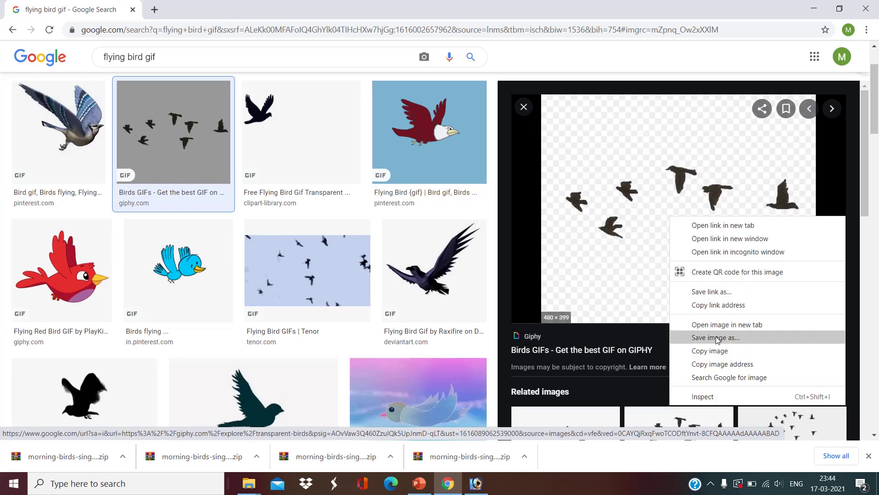
{"action": "left_click", "coordinate": [427, 484]}
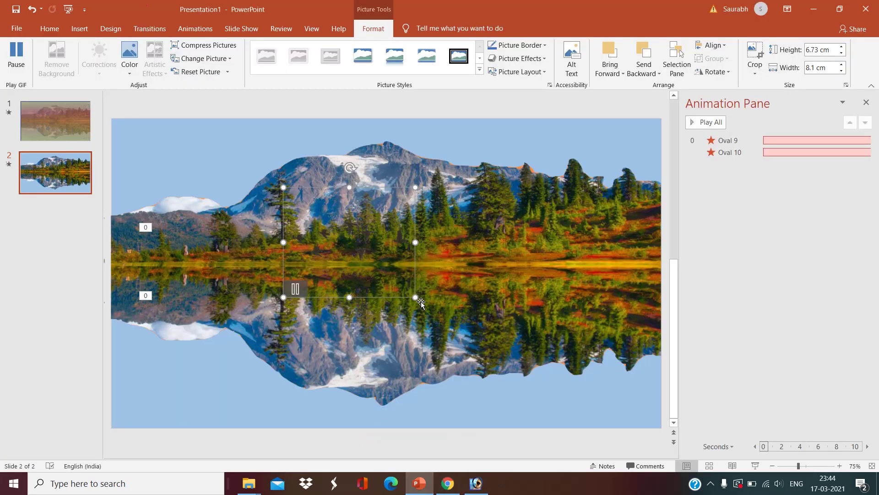
Move the birds GIF to the slide's top-right corner and give it a Fly Out exit
{"action": "key", "text": "Escape"}
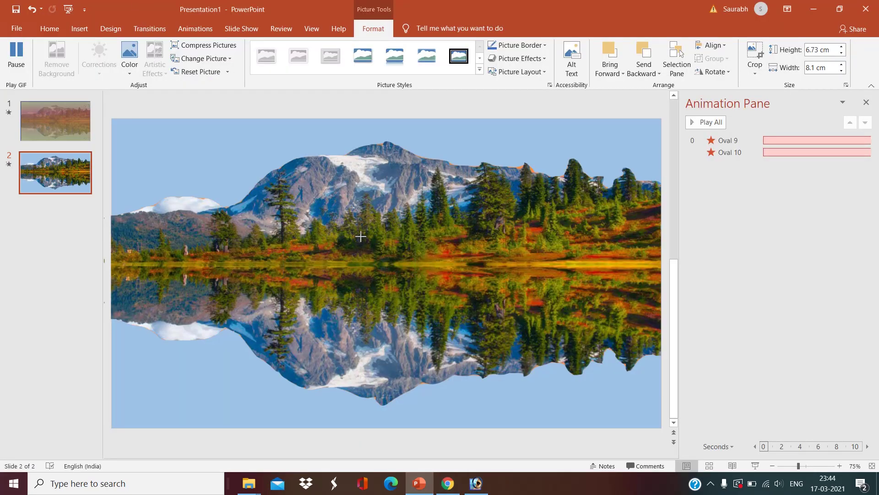
{"action": "left_click", "coordinate": [344, 214]}
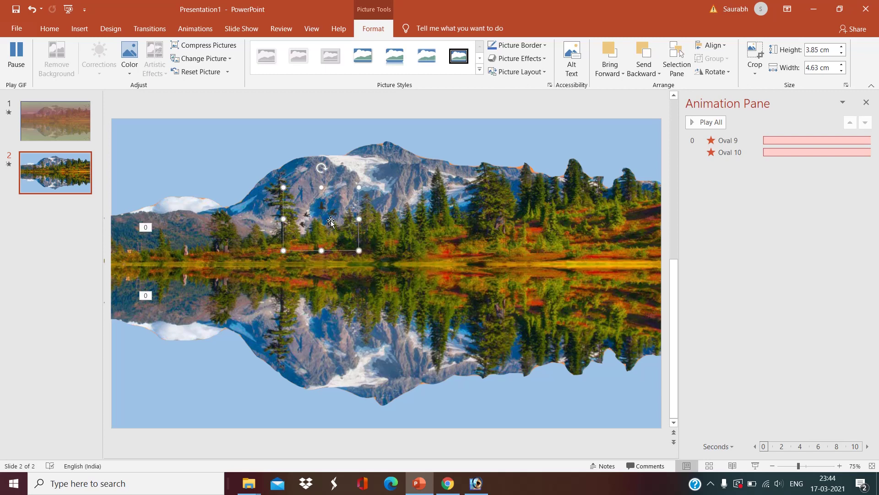
{"action": "left_click_drag", "start_coordinate": [520, 213], "coordinate": [665, 157]}
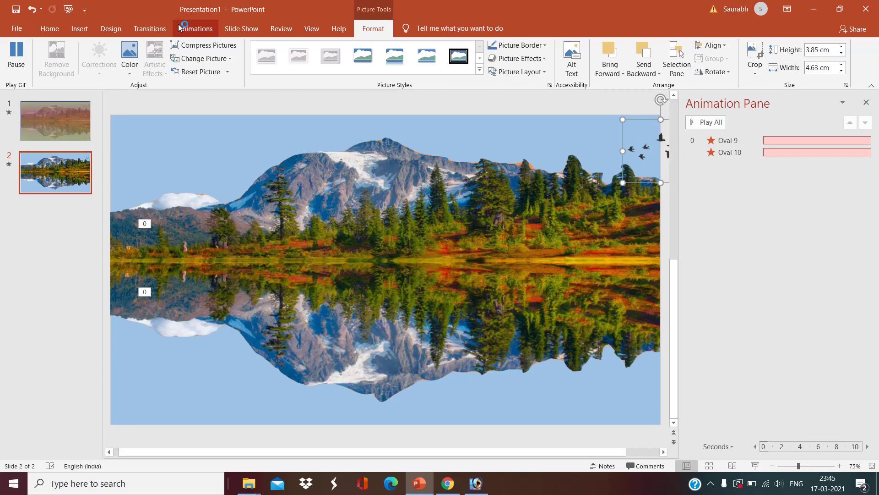
{"action": "left_click", "coordinate": [195, 28]}
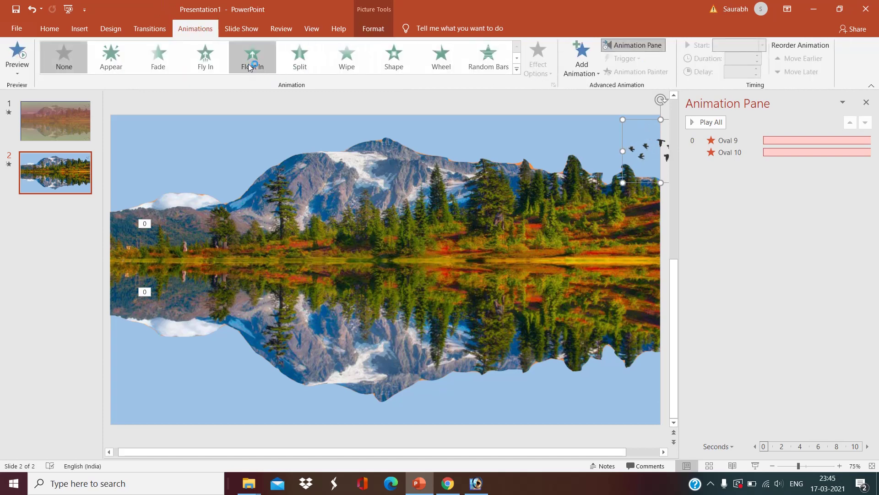
{"action": "left_click", "coordinate": [592, 76]}
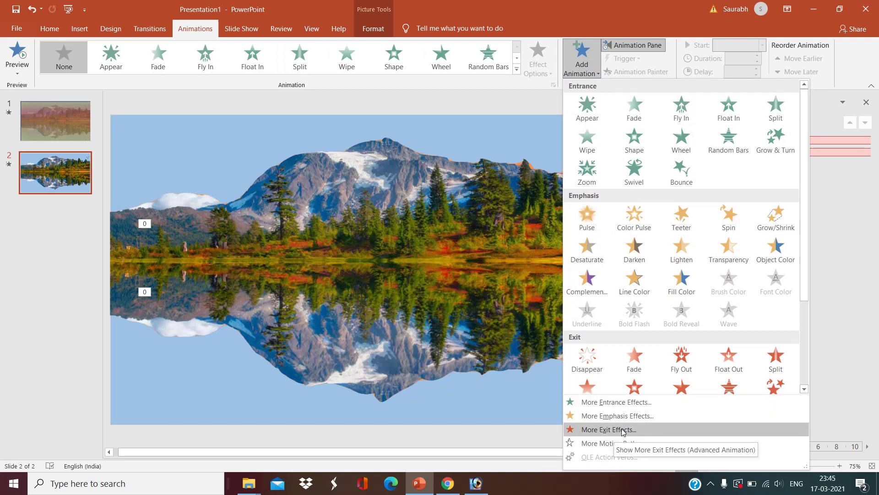
{"action": "left_click", "coordinate": [679, 364]}
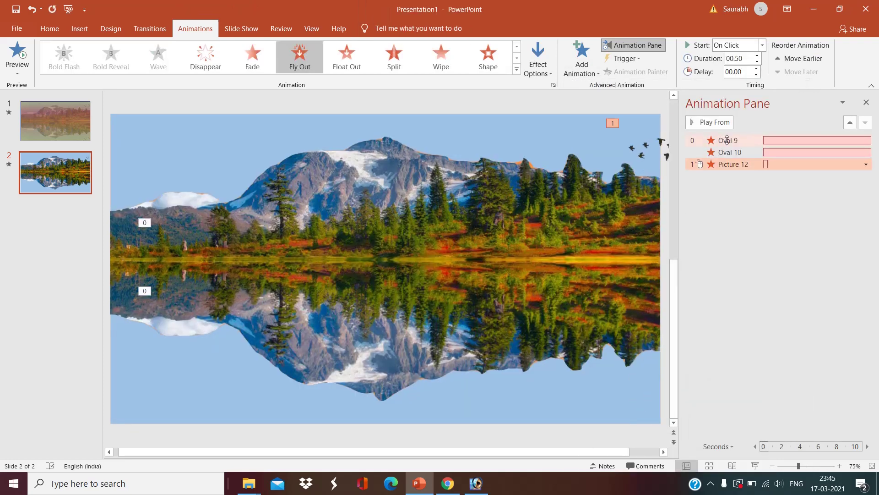
Set the birds Fly Out to start With Previous, last 20 seconds, and head To Left
{"action": "right_click", "coordinate": [765, 170]}
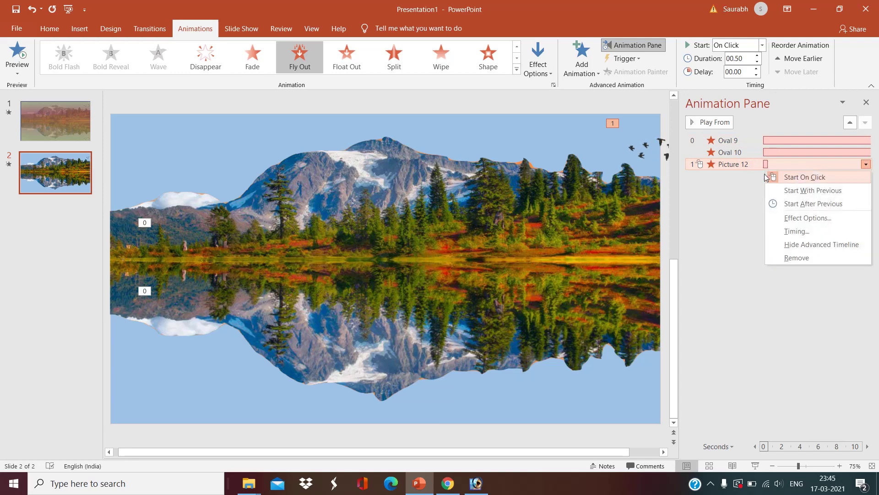
{"action": "left_click", "coordinate": [798, 233]}
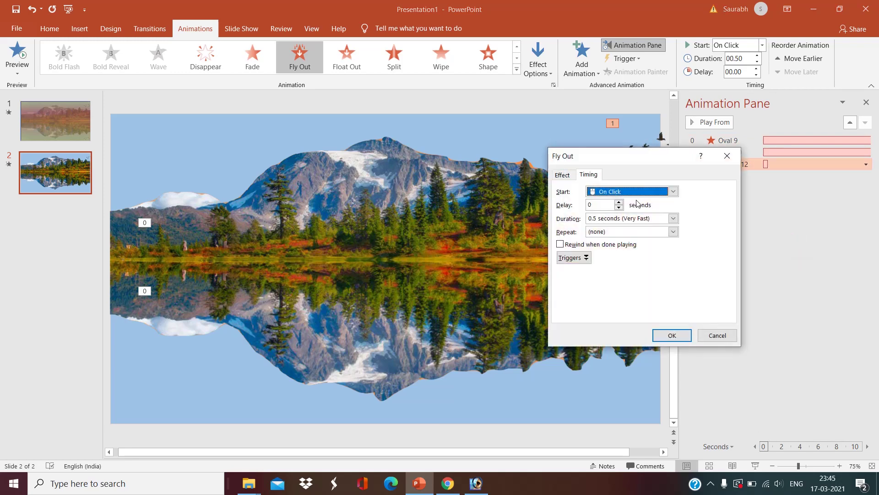
{"action": "left_click", "coordinate": [673, 192]}
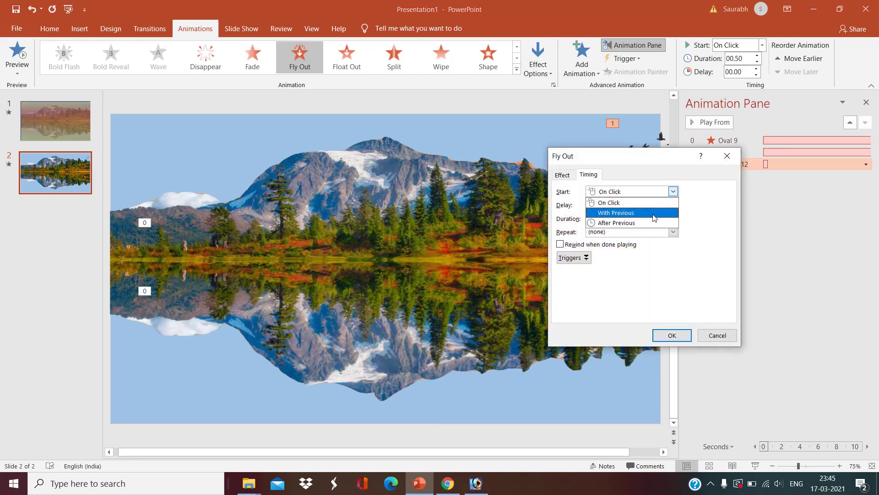
{"action": "left_click", "coordinate": [655, 210]}
{"action": "left_click", "coordinate": [673, 218]}
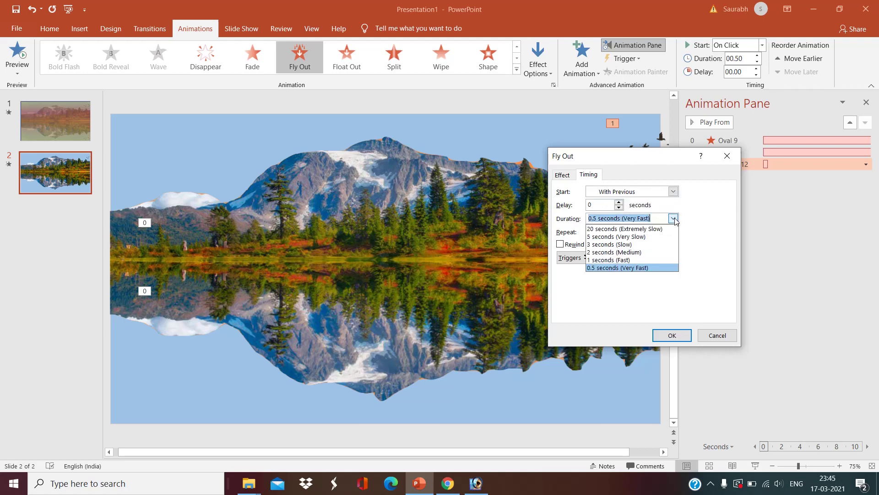
{"action": "left_click", "coordinate": [657, 229]}
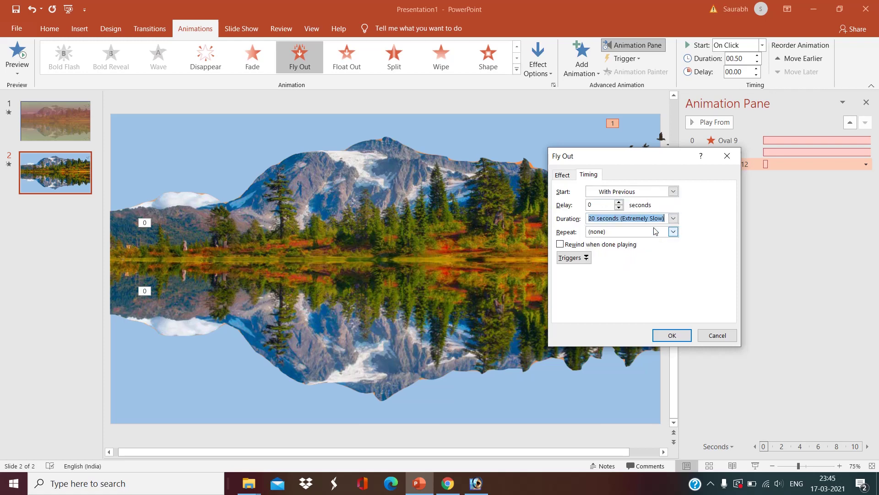
{"action": "left_click", "coordinate": [563, 179]}
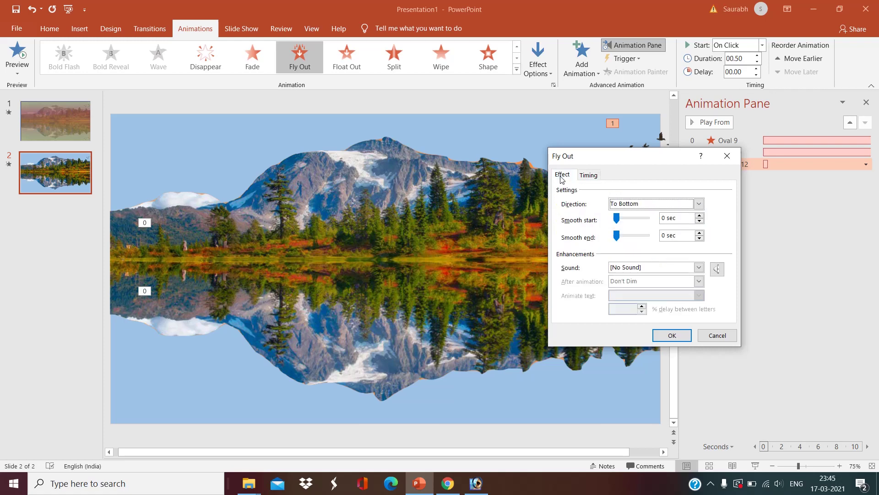
{"action": "left_click", "coordinate": [699, 205]}
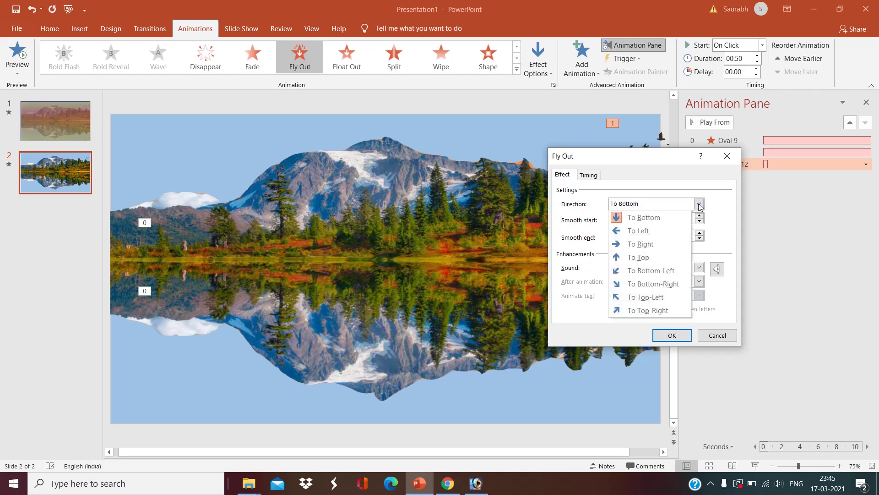
{"action": "left_click", "coordinate": [645, 230]}
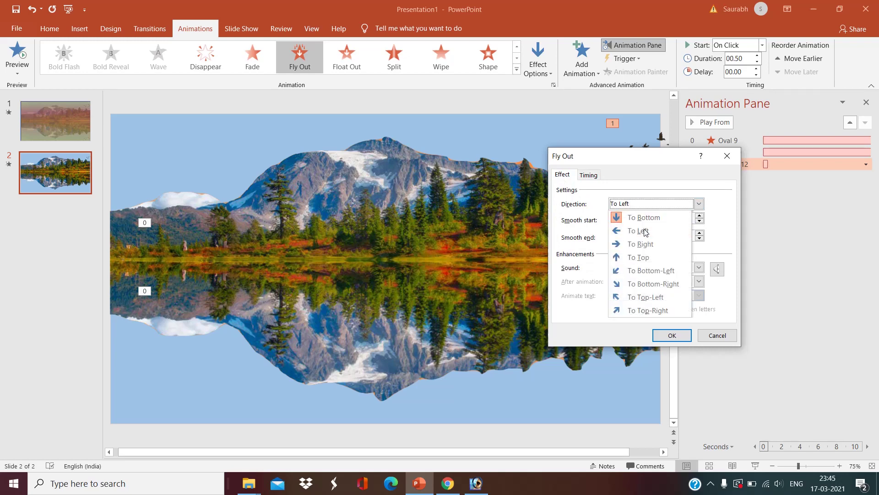
{"action": "left_click", "coordinate": [672, 335]}
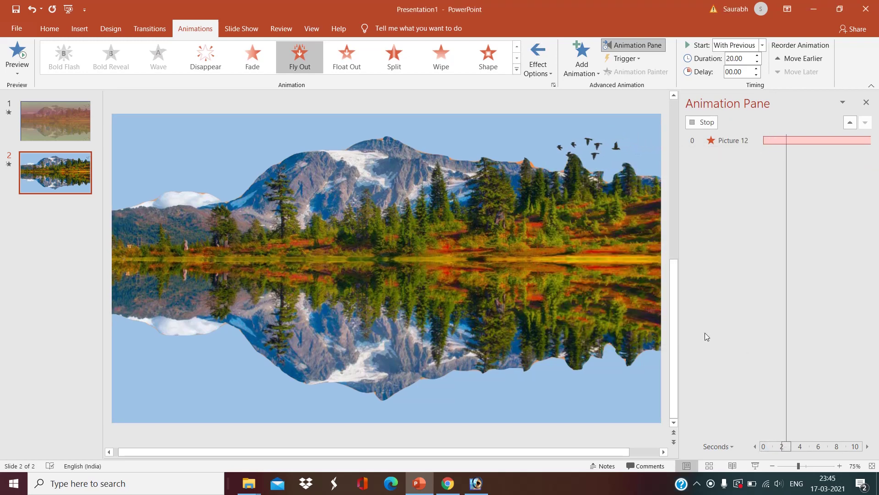
{"action": "left_click", "coordinate": [568, 174]}
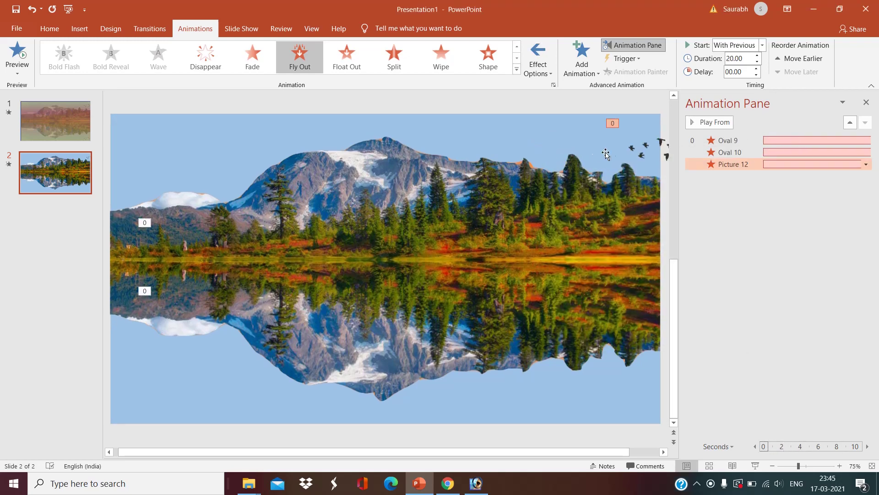
Paste a copy of the birds GIF and place it at the slide's bottom-right over the reflection
{"action": "left_click", "coordinate": [644, 154]}
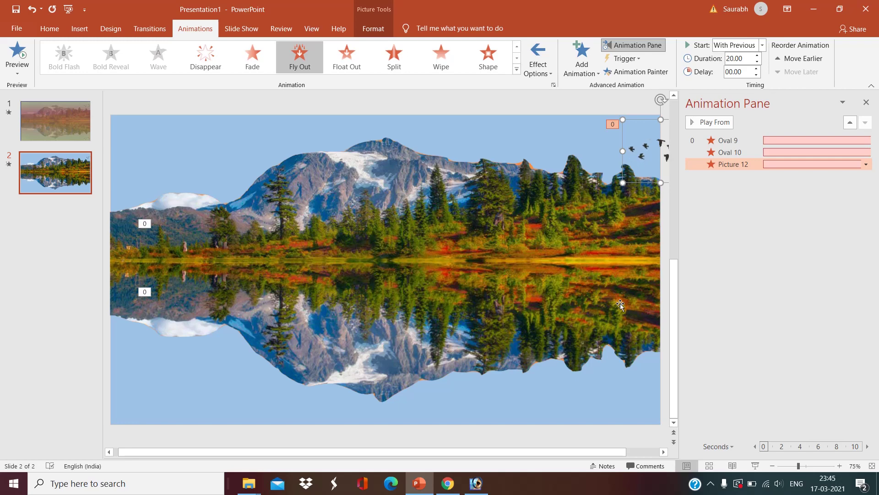
{"action": "key", "text": "ctrl+v"}
{"action": "left_click_drag", "start_coordinate": [618, 192], "coordinate": [614, 390]}
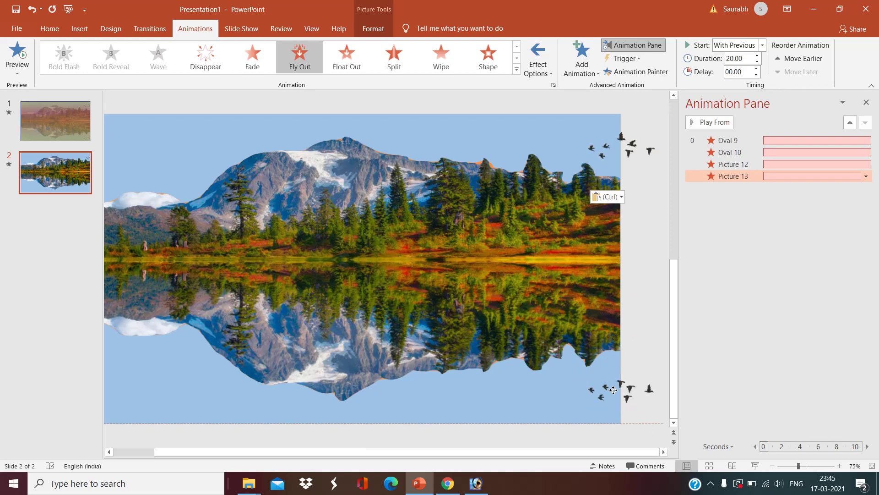
{"action": "left_click_drag", "start_coordinate": [613, 390], "coordinate": [613, 390]}
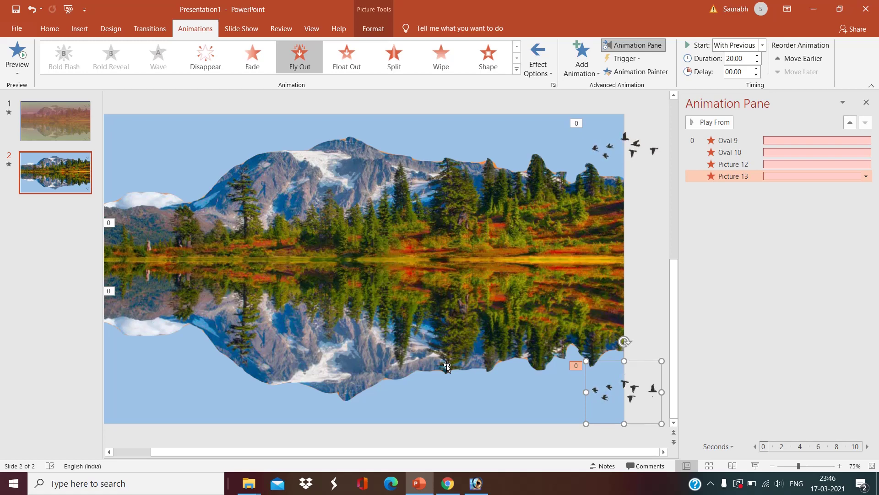
Draw a 19.05 × 32.32 cm blue rectangle over the whole slide and paste an offset duplicate
{"action": "left_click", "coordinate": [80, 29]}
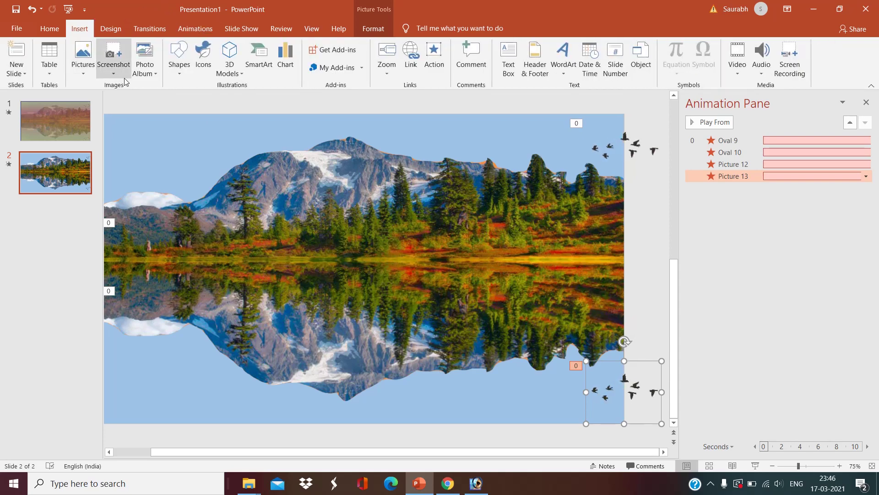
{"action": "left_click", "coordinate": [186, 71]}
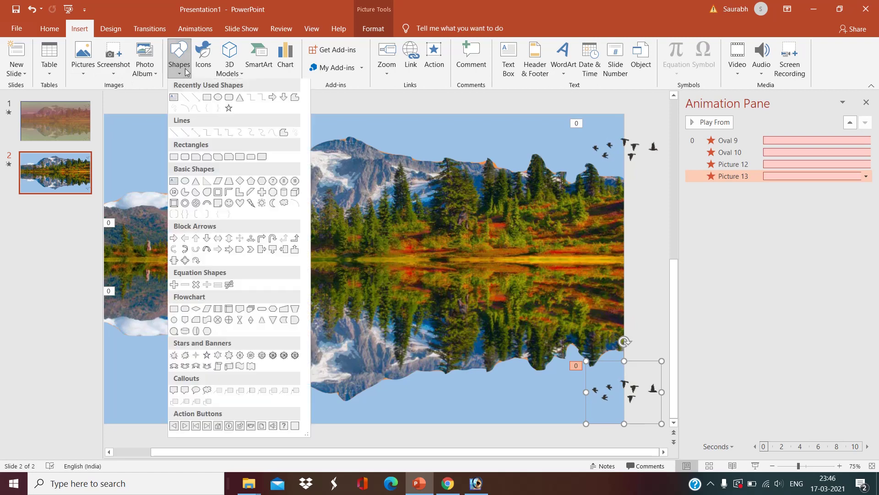
{"action": "left_click", "coordinate": [207, 98]}
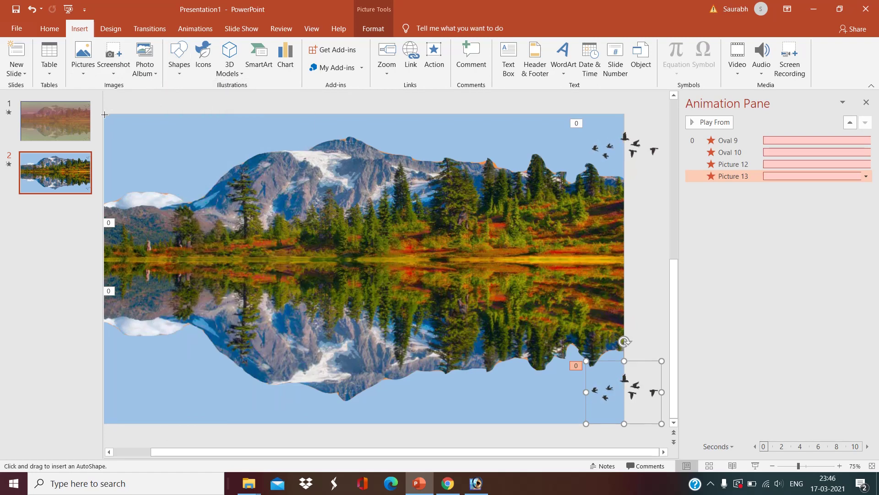
{"action": "mouse_move", "coordinate": [108, 115]}
{"action": "left_mouse_down"}
{"action": "mouse_move", "coordinate": [159, 173]}
{"action": "mouse_move", "coordinate": [428, 347]}
{"action": "mouse_move", "coordinate": [632, 419]}
{"action": "mouse_move", "coordinate": [628, 427]}
{"action": "left_mouse_up"}
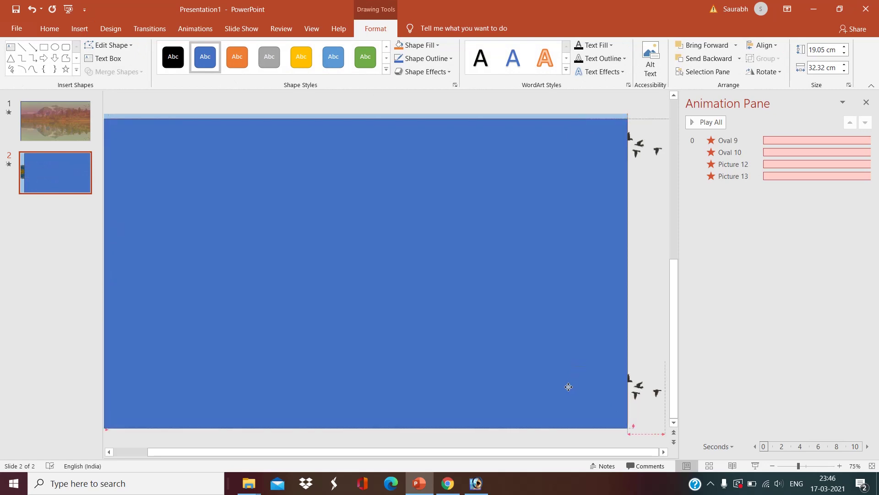
{"action": "left_click_drag", "start_coordinate": [569, 387], "coordinate": [568, 380]}
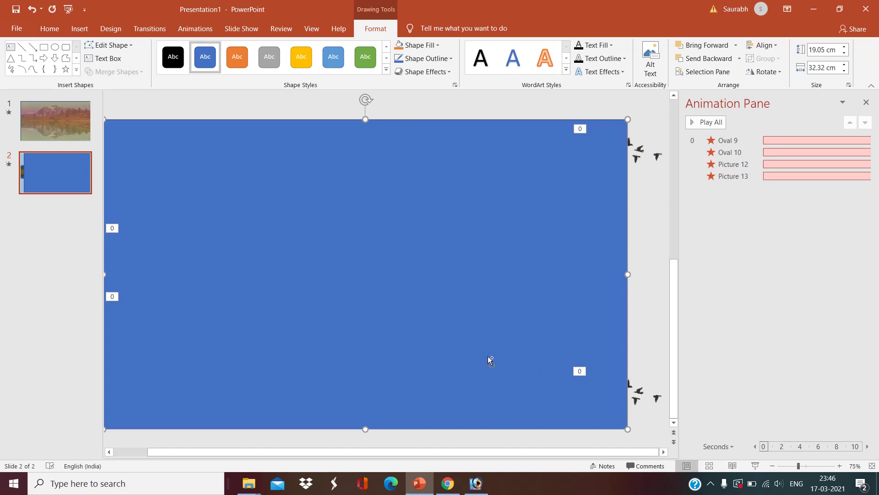
{"action": "key", "text": "ctrl+v"}
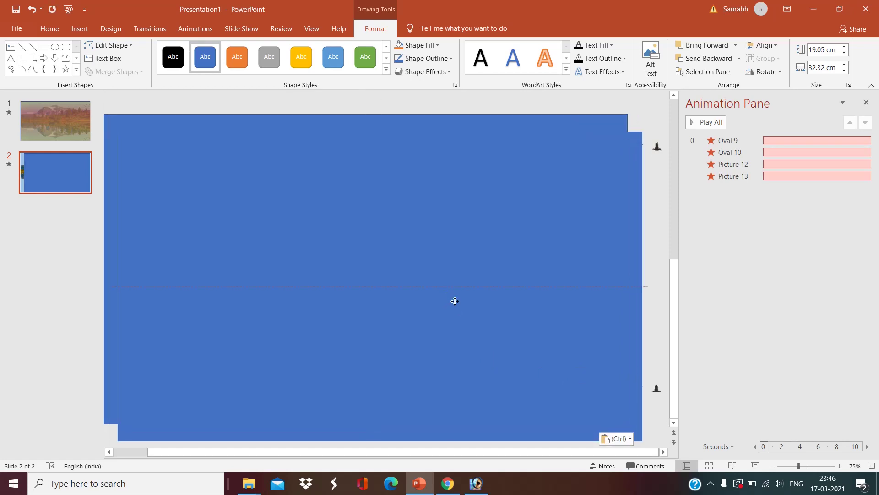
{"action": "left_click", "coordinate": [455, 301]}
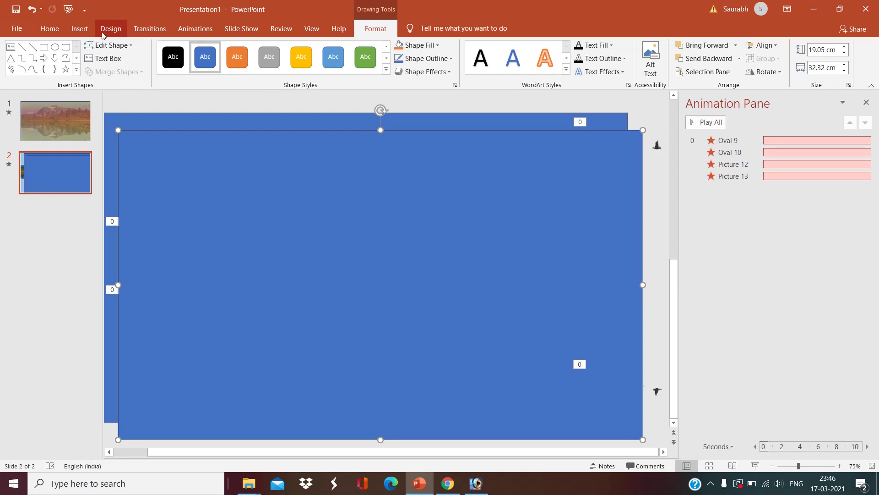
Give the duplicate rectangle a gradient fill in the Format Shape pane
{"action": "right_click", "coordinate": [260, 171]}
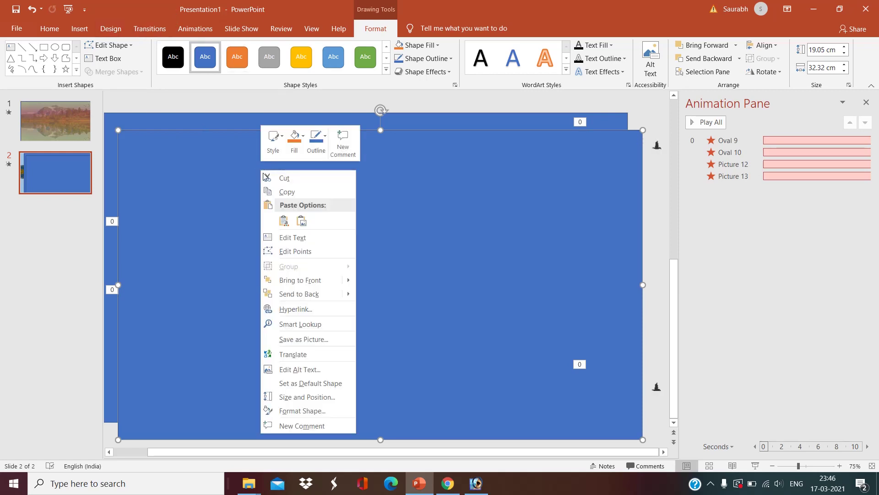
{"action": "left_click", "coordinate": [307, 411]}
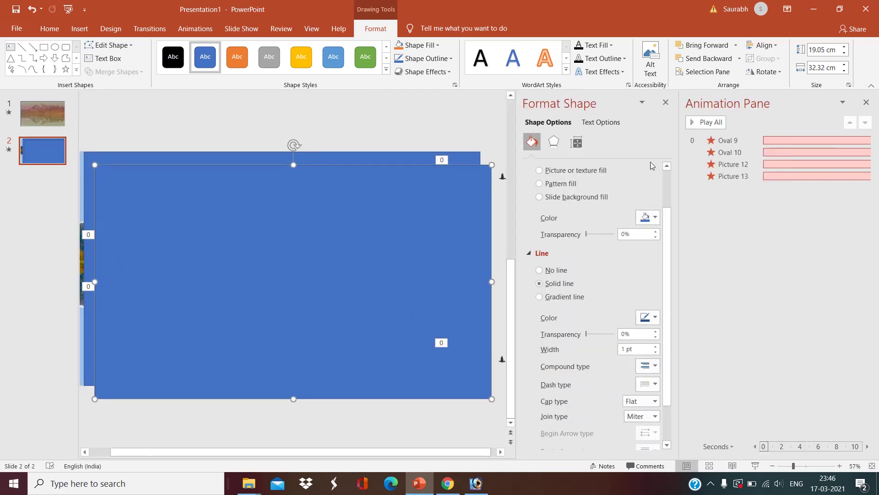
{"action": "left_click", "coordinate": [866, 102]}
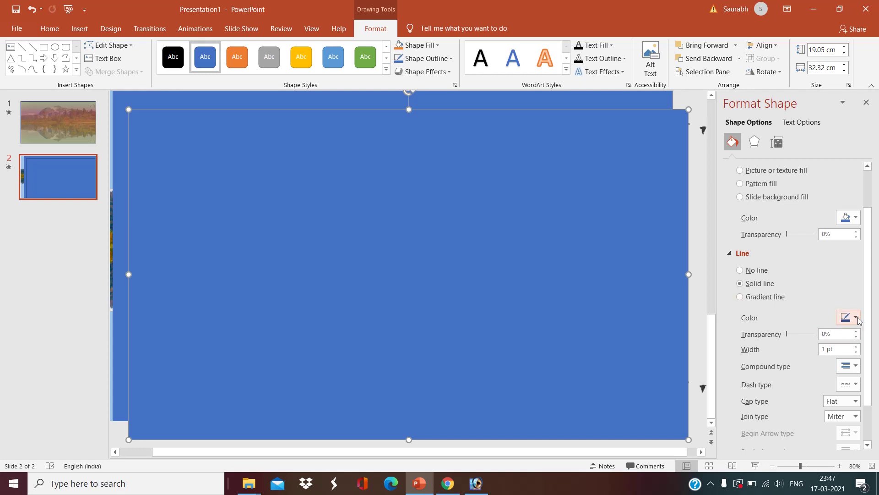
{"action": "left_click", "coordinate": [764, 298]}
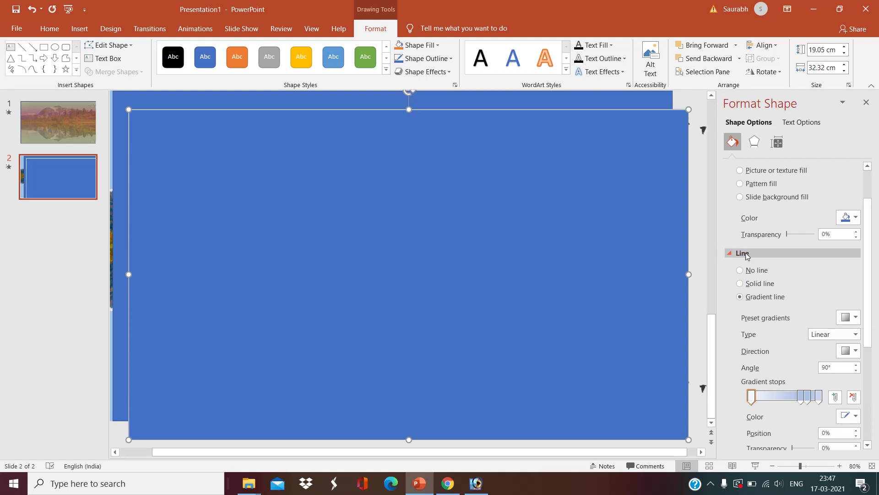
{"action": "scroll", "coordinate": [755, 195], "scroll_direction": "up", "scroll_amount": 2}
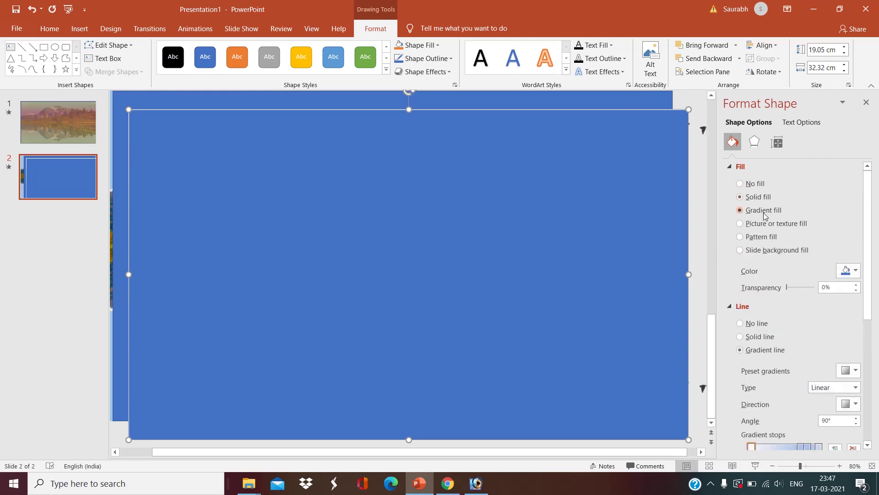
{"action": "left_click", "coordinate": [762, 210]}
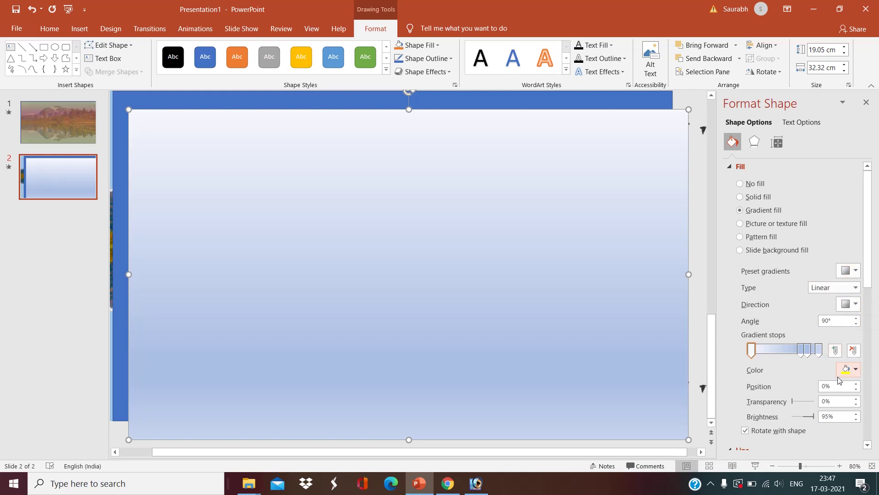
Make the top and 83% gradient stops dark grey and remove the 74% stop
{"action": "left_click", "coordinate": [854, 370]}
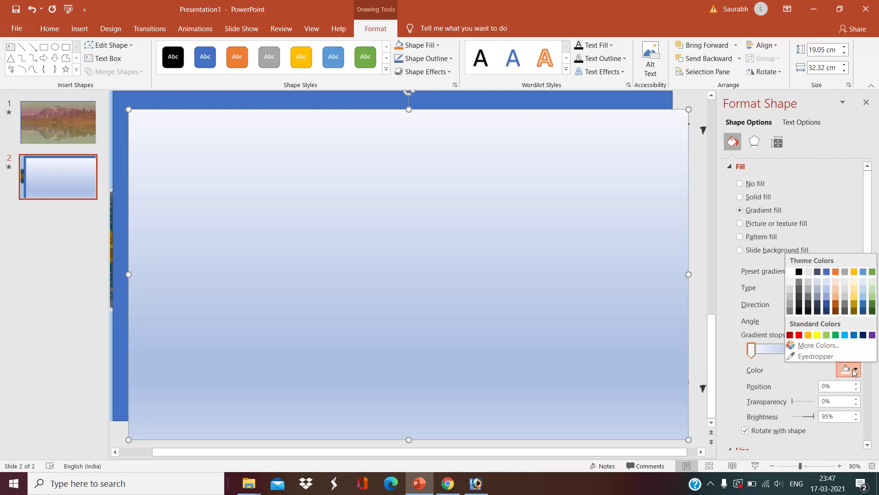
{"action": "left_click", "coordinate": [799, 289]}
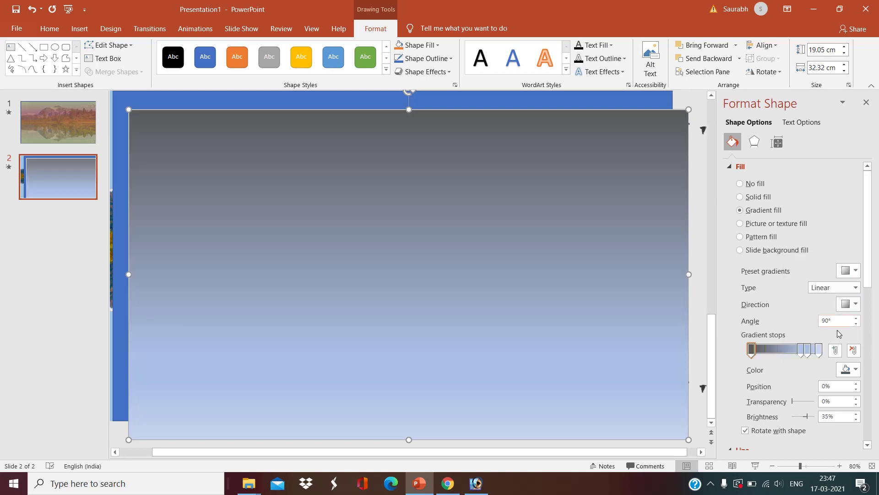
{"action": "left_click", "coordinate": [802, 351]}
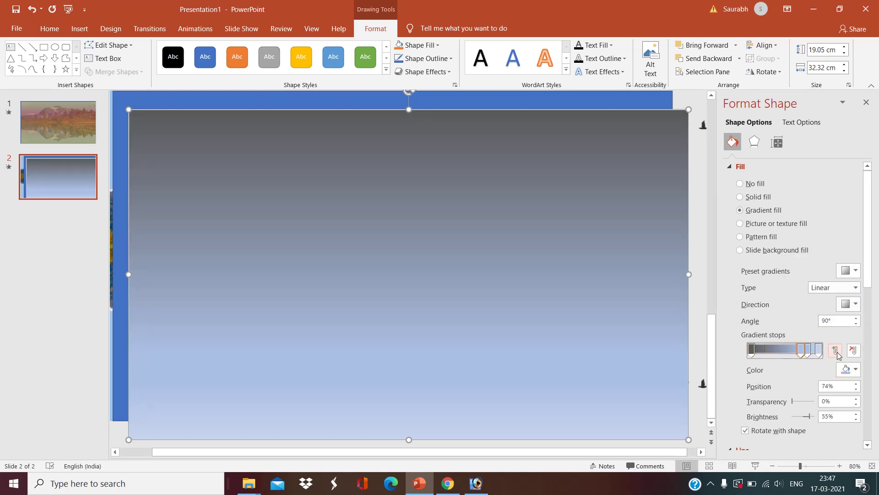
{"action": "left_click", "coordinate": [853, 350]}
{"action": "left_click", "coordinate": [807, 349]}
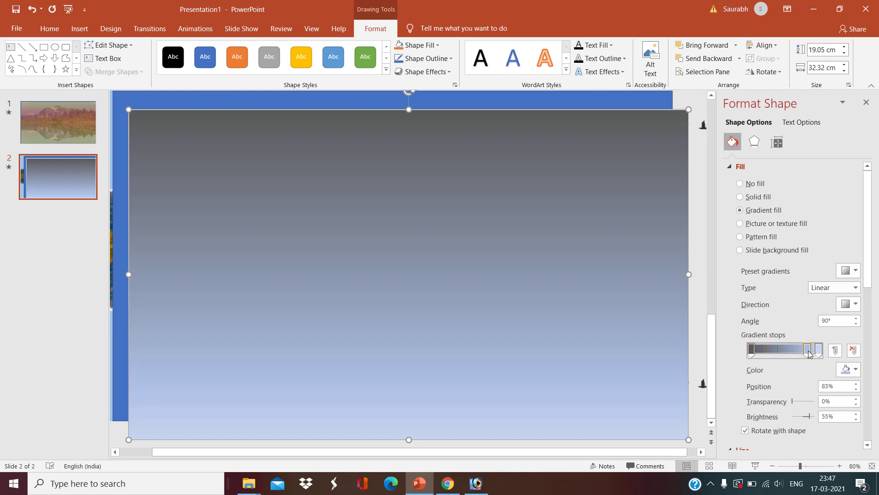
{"action": "left_click", "coordinate": [852, 374]}
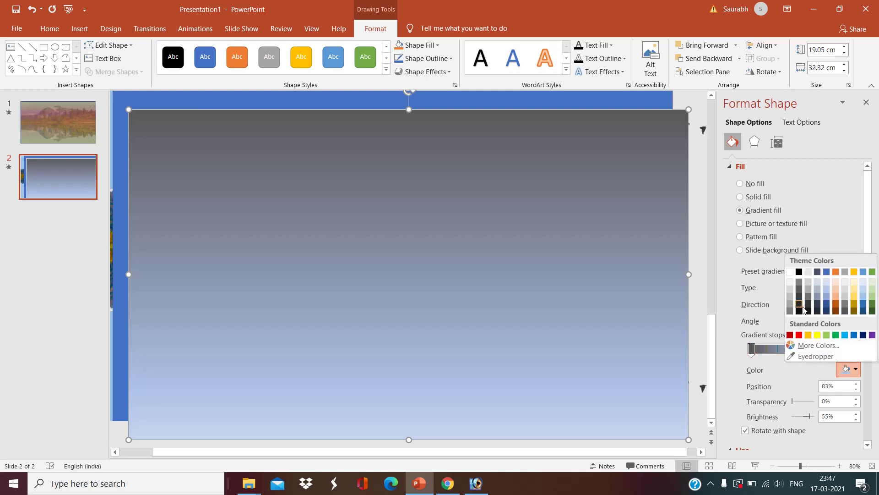
{"action": "left_click", "coordinate": [799, 285]}
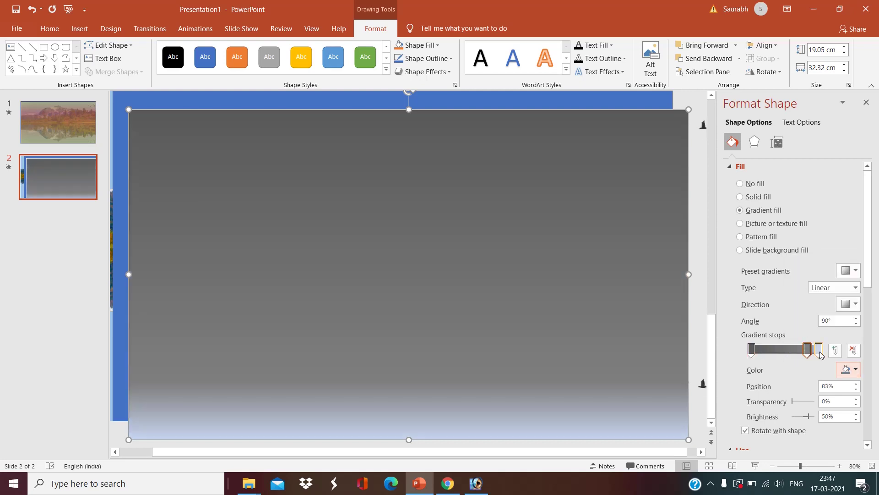
Make the bottom 100% gradient stop dark grey at about 60% transparency
{"action": "left_click", "coordinate": [819, 349]}
{"action": "left_click", "coordinate": [852, 369]}
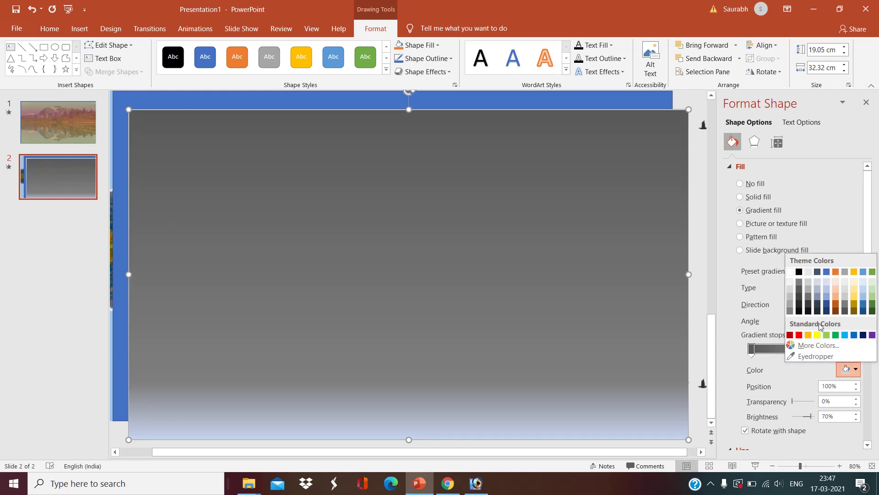
{"action": "left_click", "coordinate": [801, 286]}
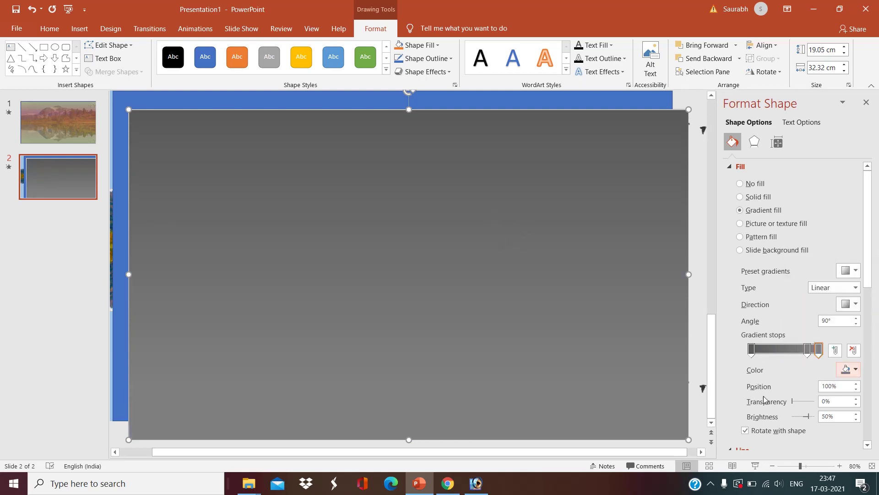
{"action": "left_click_drag", "start_coordinate": [794, 403], "coordinate": [809, 404]}
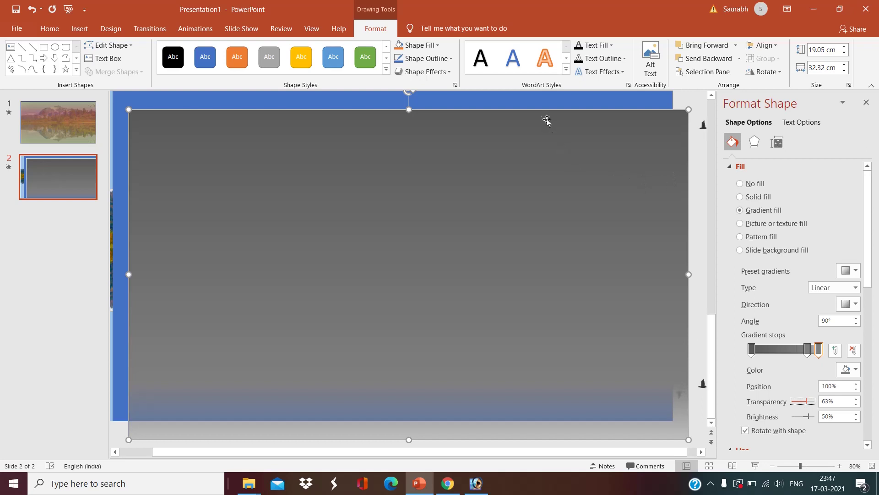
{"action": "left_click", "coordinate": [544, 95]}
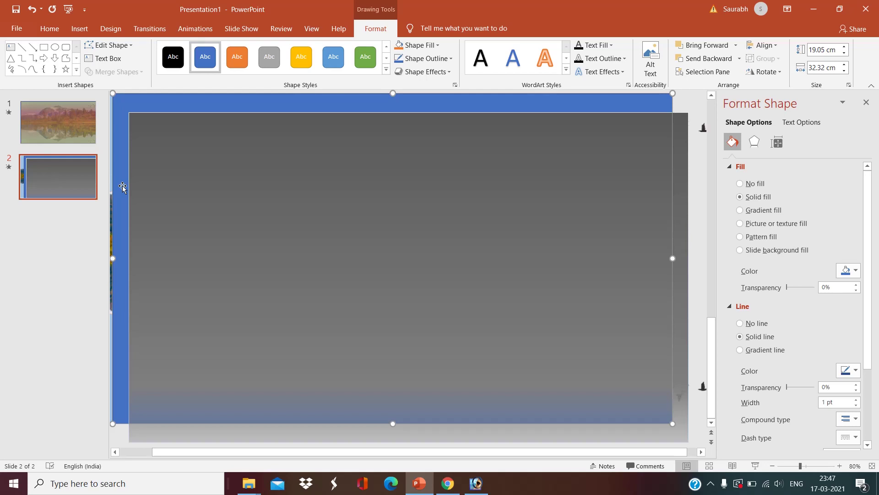
{"action": "left_click", "coordinate": [230, 193]}
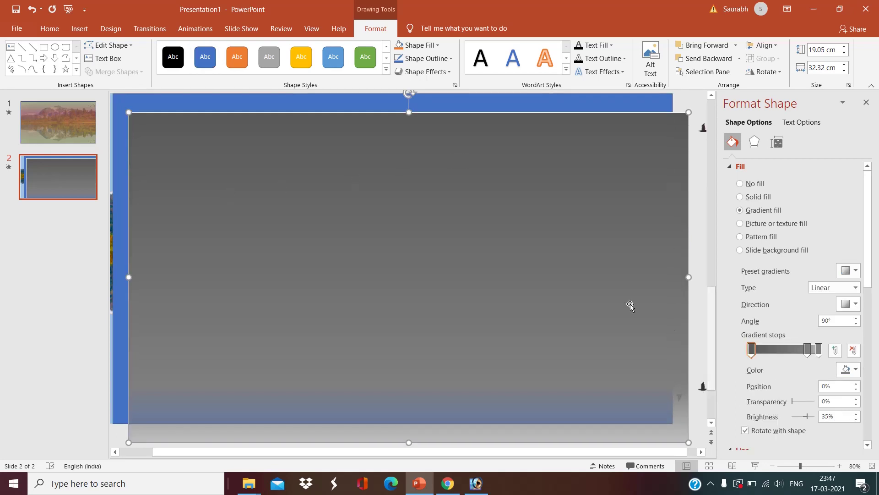
{"action": "left_click", "coordinate": [866, 105]}
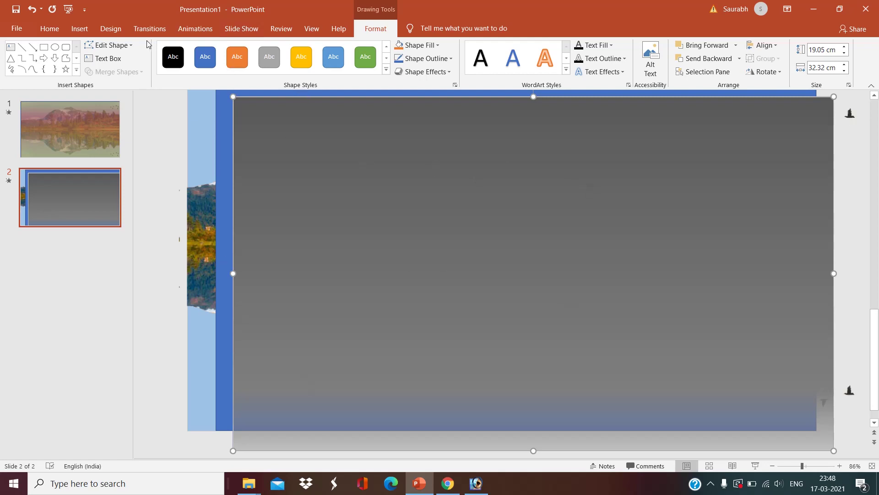
Add a Fade exit effect to the grey gradient overlay
{"action": "left_click", "coordinate": [197, 30]}
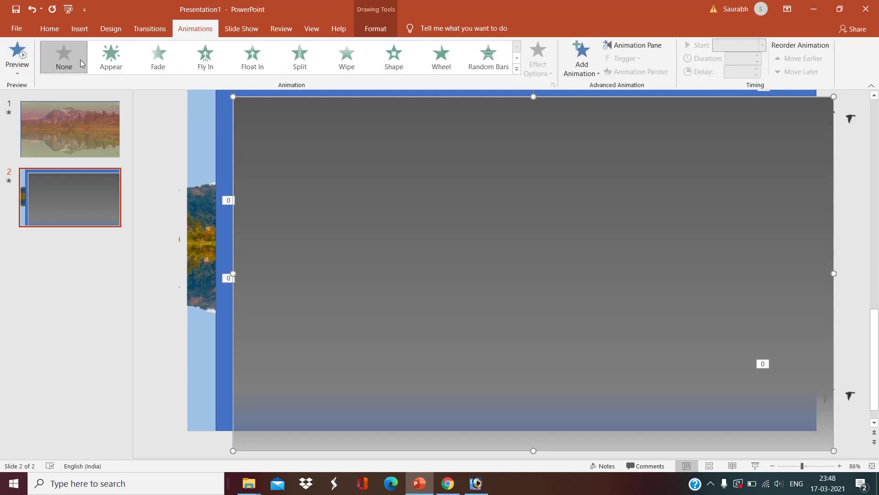
{"action": "left_click", "coordinate": [581, 66]}
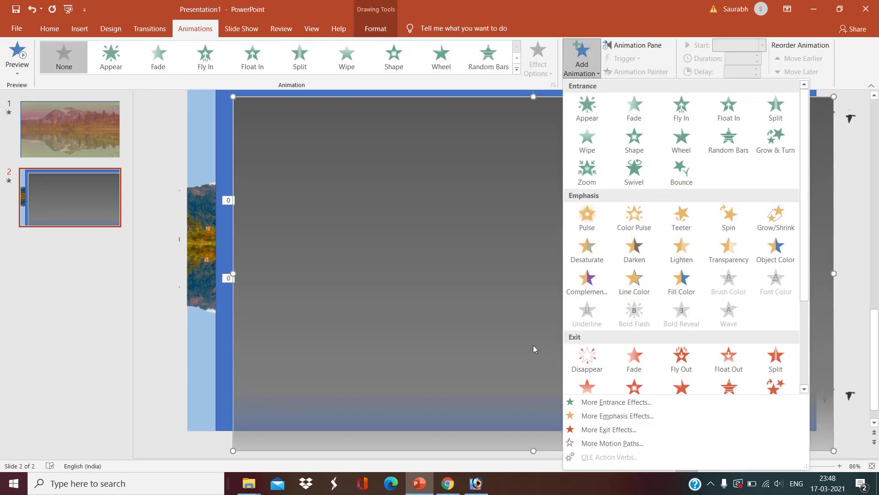
{"action": "left_click", "coordinate": [609, 430]}
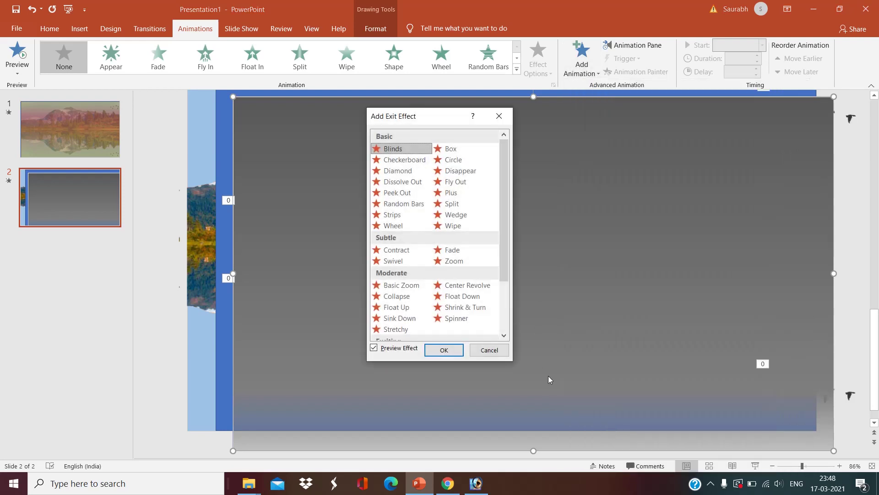
{"action": "left_click", "coordinate": [447, 251]}
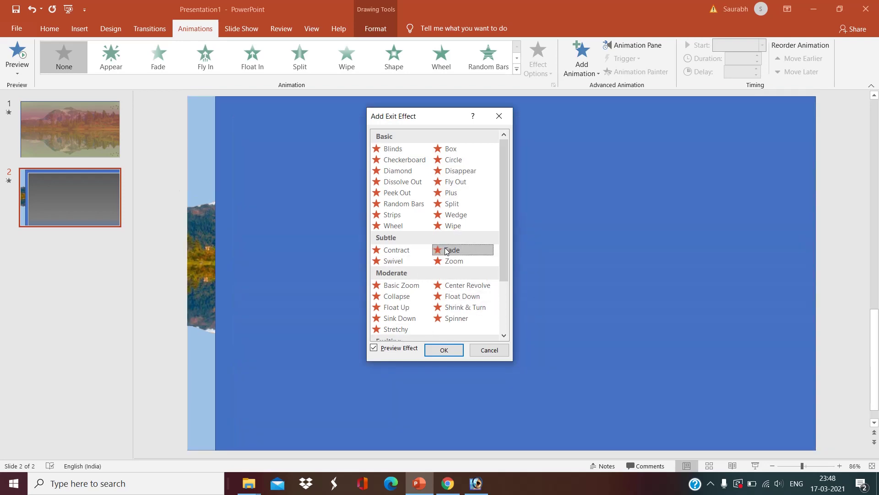
{"action": "left_click", "coordinate": [447, 350]}
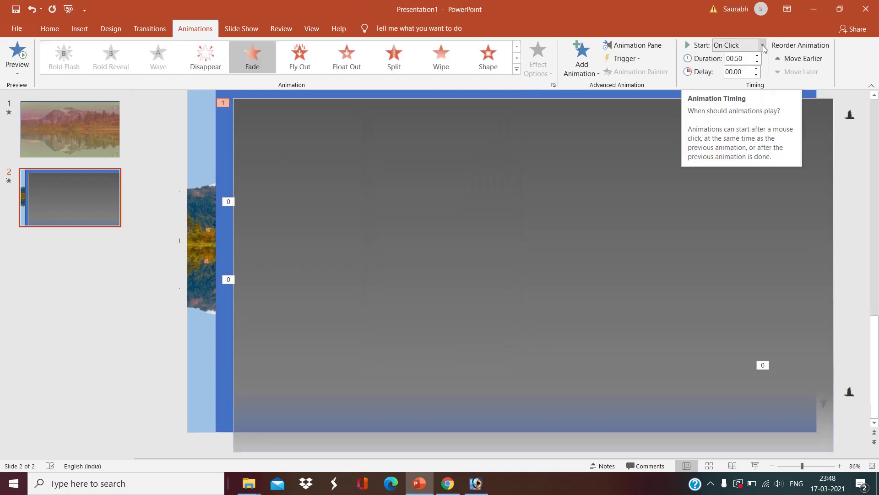
Set the Rectangle 15 Fade to start With Previous with a 2-second duration
{"action": "left_click", "coordinate": [634, 45]}
{"action": "right_click", "coordinate": [752, 188]}
{"action": "left_click", "coordinate": [802, 256]}
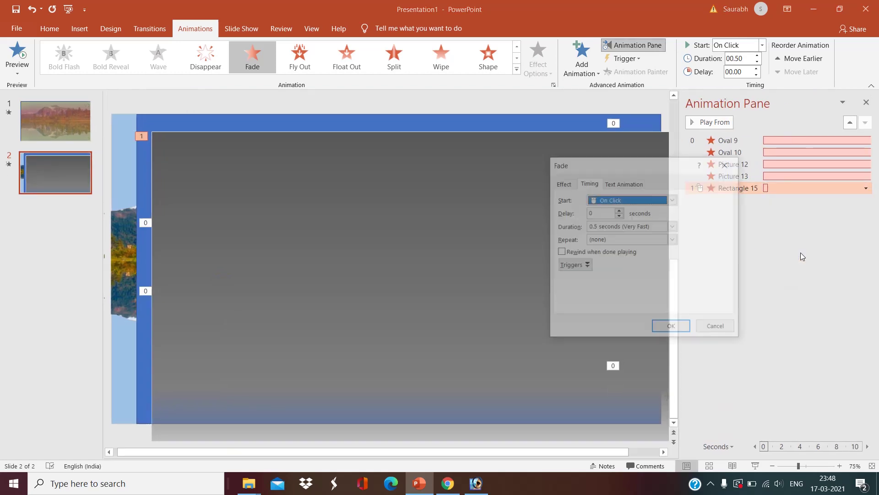
{"action": "left_click", "coordinate": [672, 200]}
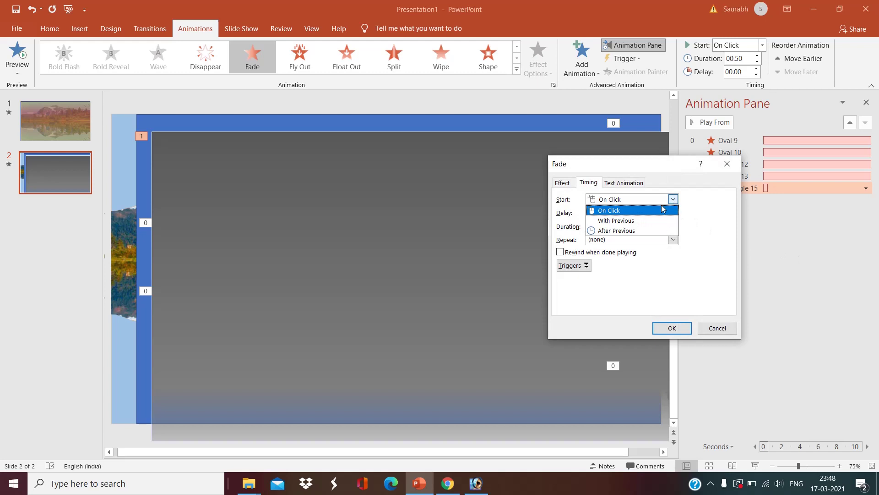
{"action": "left_click", "coordinate": [657, 220]}
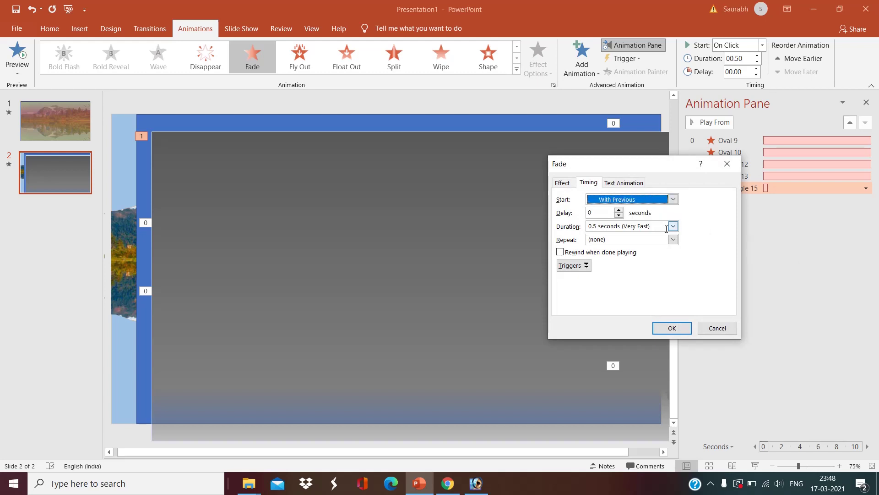
{"action": "left_click", "coordinate": [672, 227]}
{"action": "left_click", "coordinate": [673, 227]}
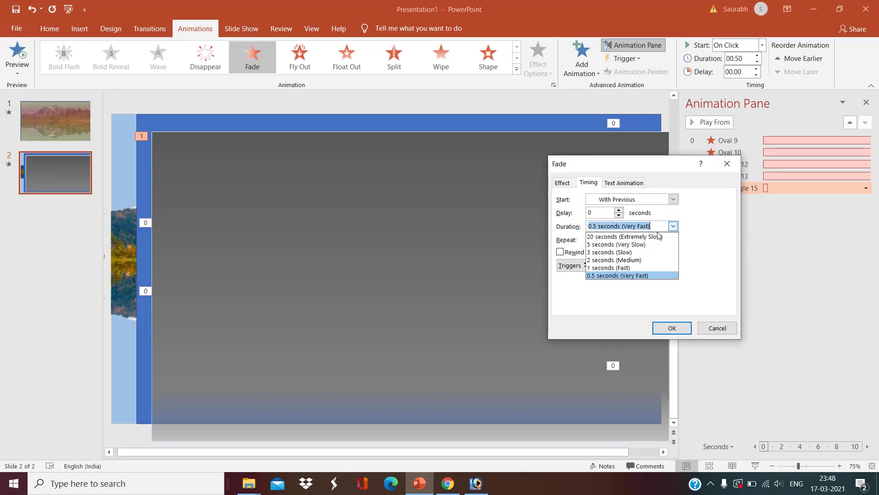
{"action": "left_click", "coordinate": [646, 265]}
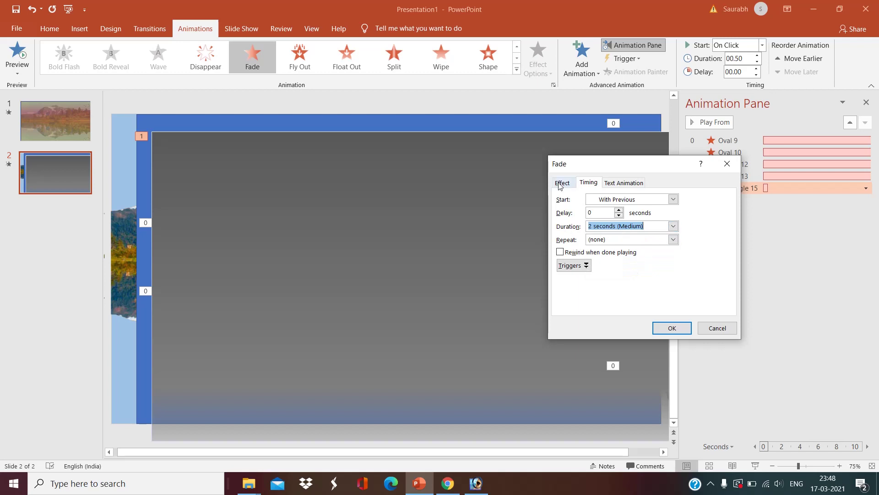
{"action": "left_click", "coordinate": [675, 328]}
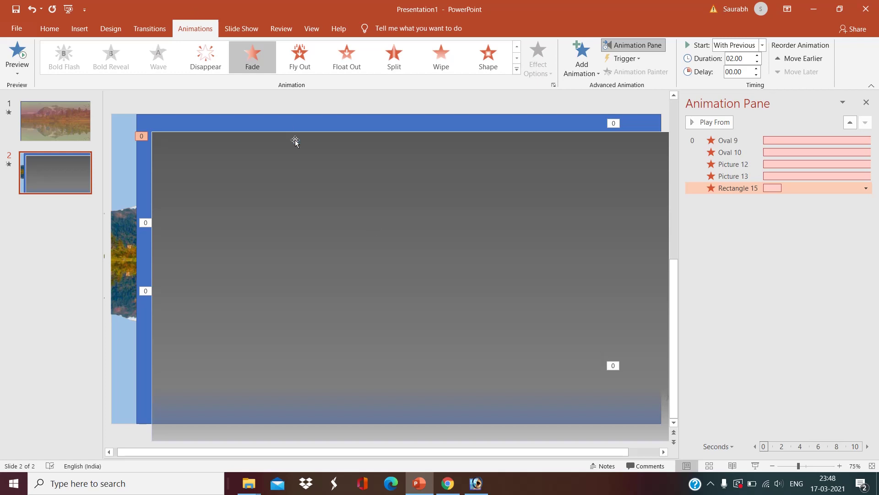
{"action": "left_click", "coordinate": [298, 124]}
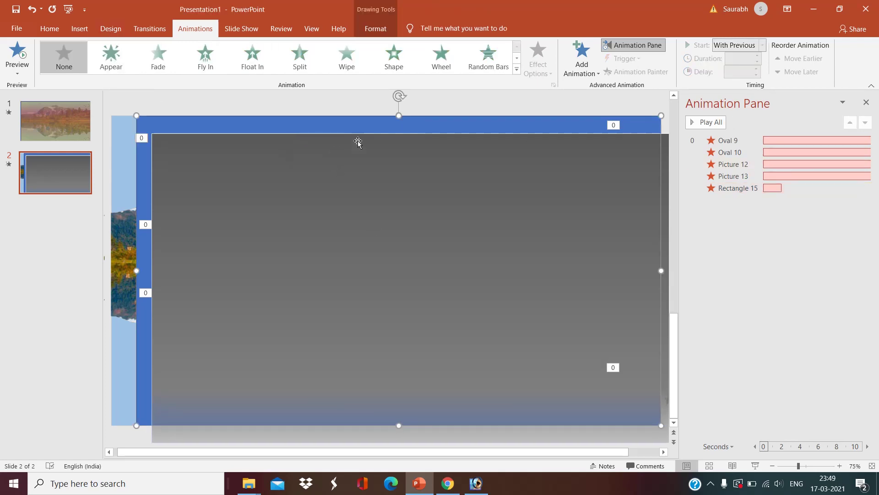
{"action": "right_click", "coordinate": [358, 124]}
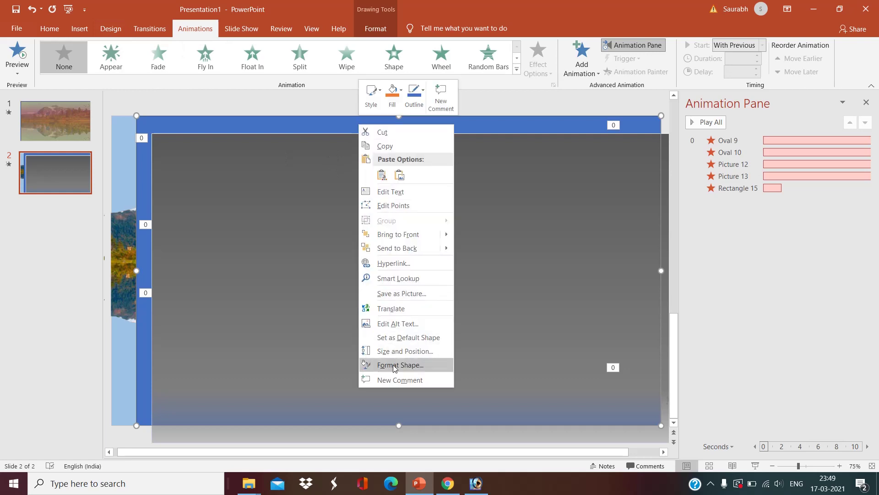
Give the blue rectangle a linear gradient fill running from bottom to top
{"action": "right_click", "coordinate": [321, 128]}
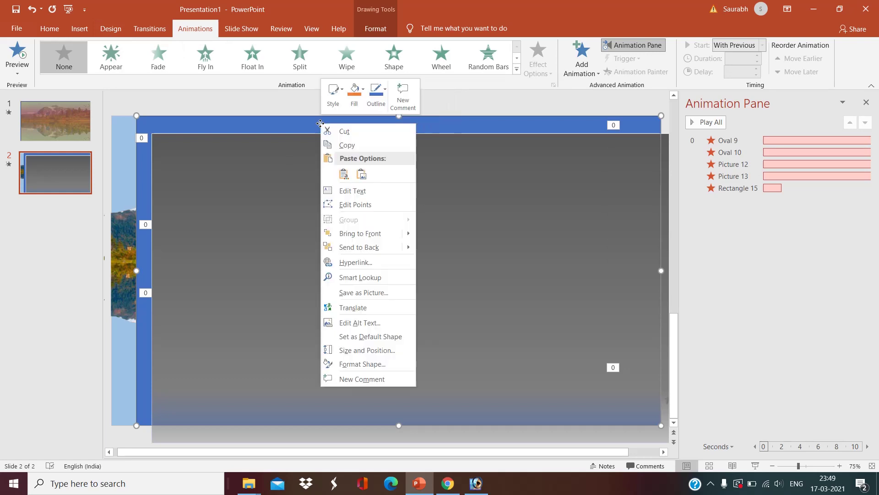
{"action": "left_click", "coordinate": [387, 364]}
{"action": "left_click", "coordinate": [866, 103]}
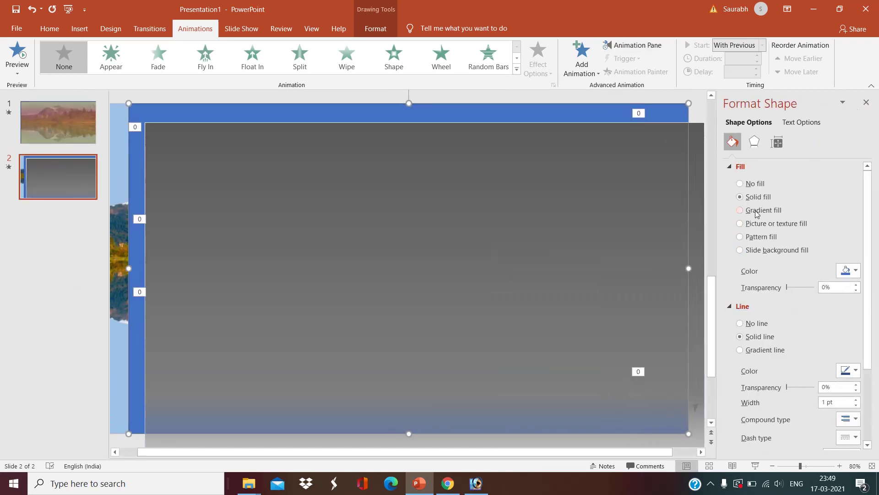
{"action": "left_click", "coordinate": [757, 214]}
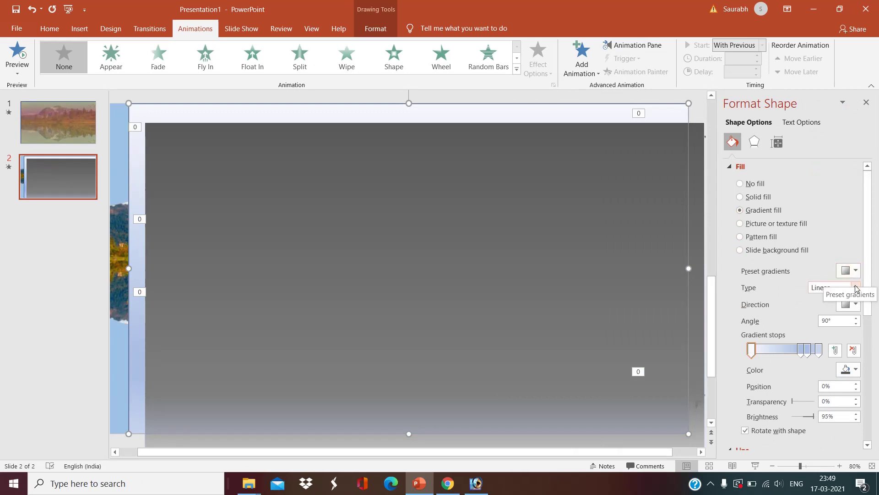
{"action": "left_click", "coordinate": [855, 304]}
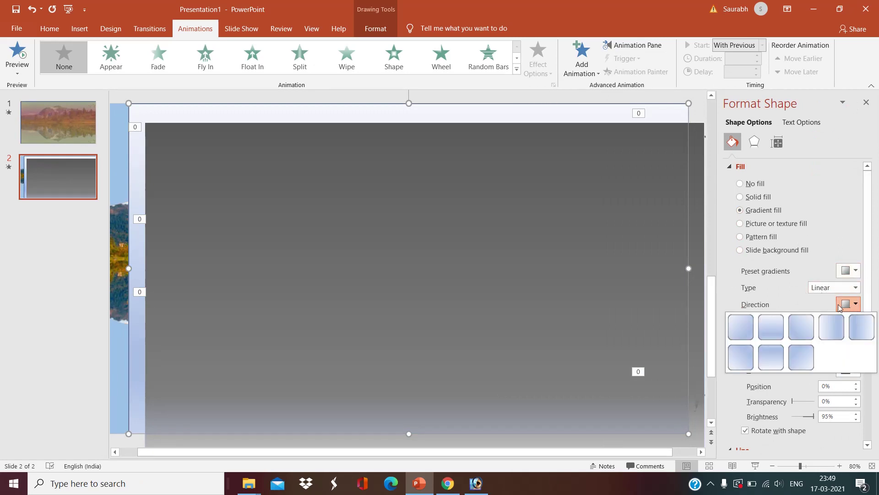
{"action": "left_click", "coordinate": [771, 360]}
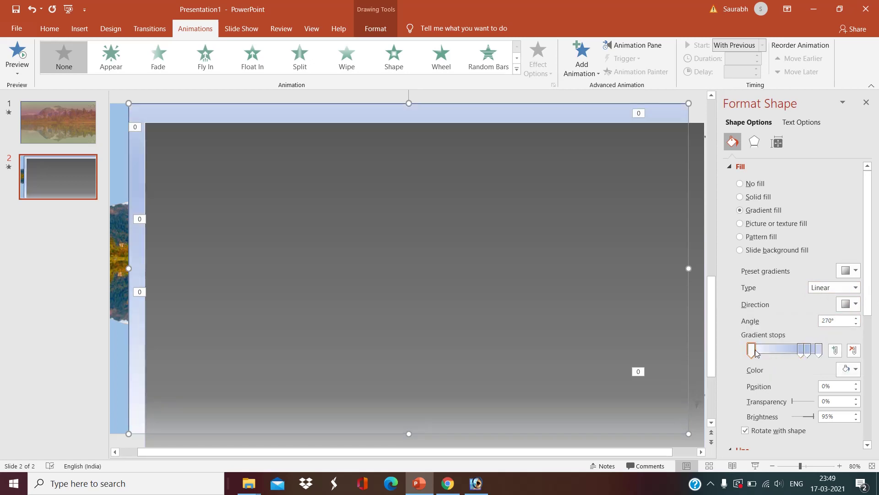
Colour the gradient stops yellow at 0%, red at 74% and yellow at 100%, dropping the extra 83% stop
{"action": "left_click", "coordinate": [753, 352]}
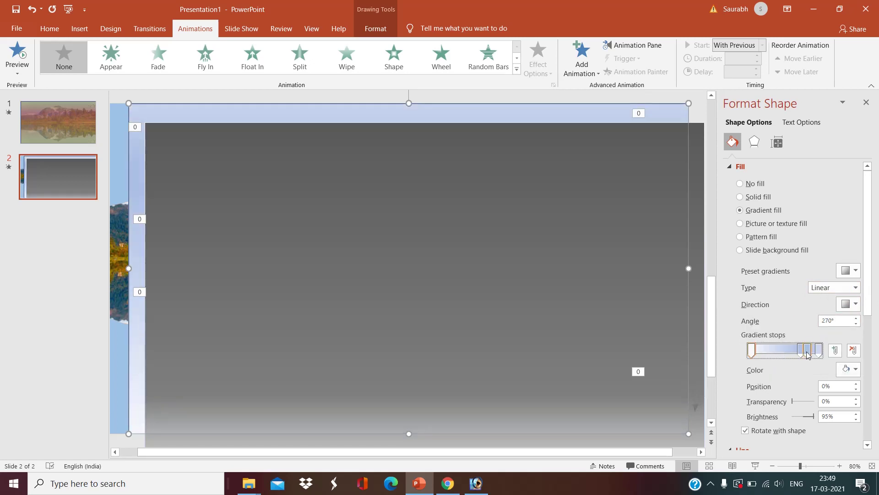
{"action": "left_click", "coordinate": [856, 369]}
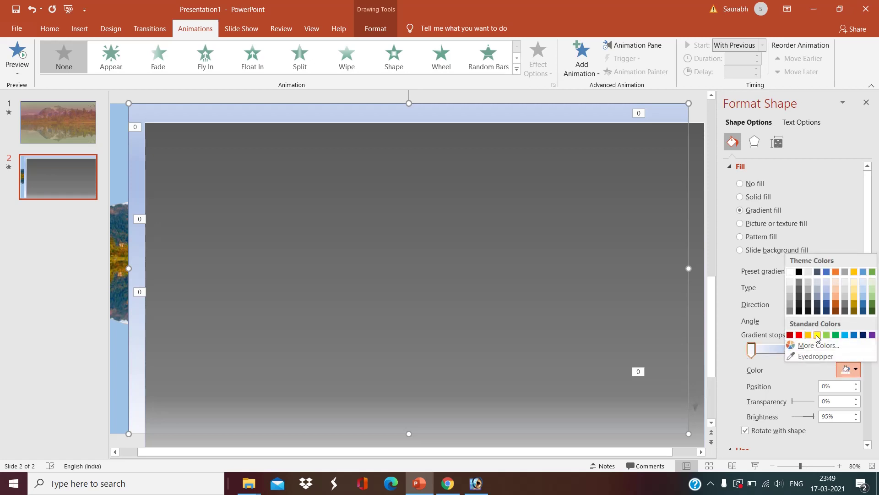
{"action": "left_click", "coordinate": [818, 335]}
{"action": "left_click", "coordinate": [805, 352]}
{"action": "left_click", "coordinate": [855, 369]}
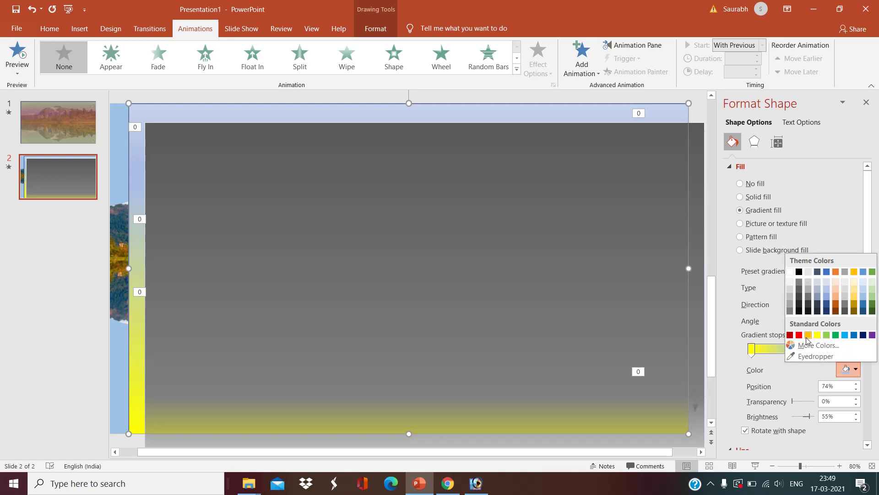
{"action": "left_click", "coordinate": [799, 334]}
{"action": "left_click", "coordinate": [819, 350]}
{"action": "left_click", "coordinate": [856, 370]}
{"action": "left_click", "coordinate": [817, 335]}
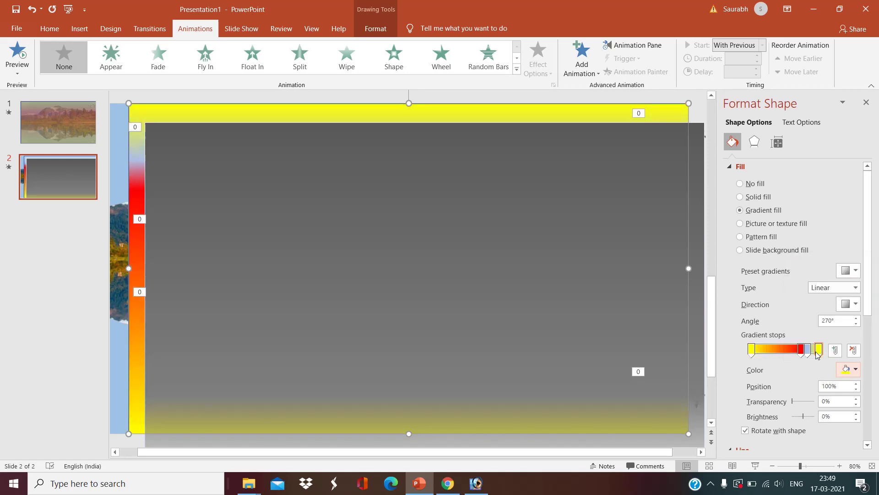
{"action": "left_click", "coordinate": [808, 351]}
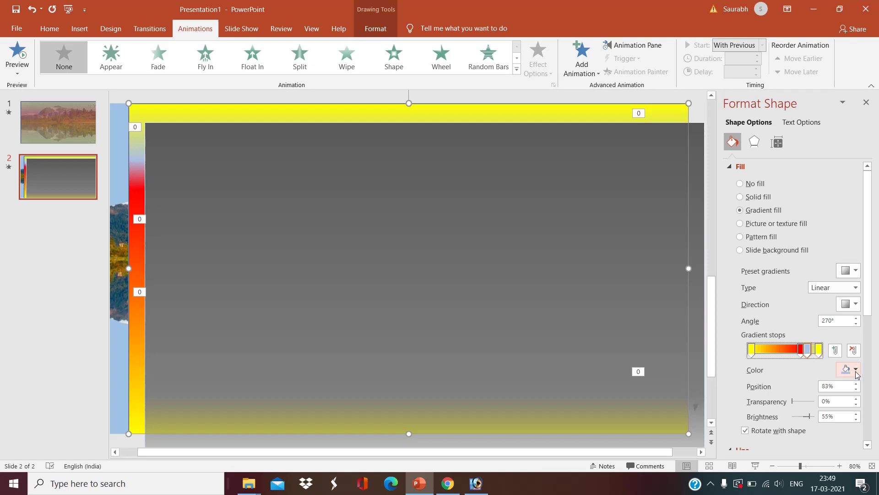
{"action": "left_click", "coordinate": [851, 352]}
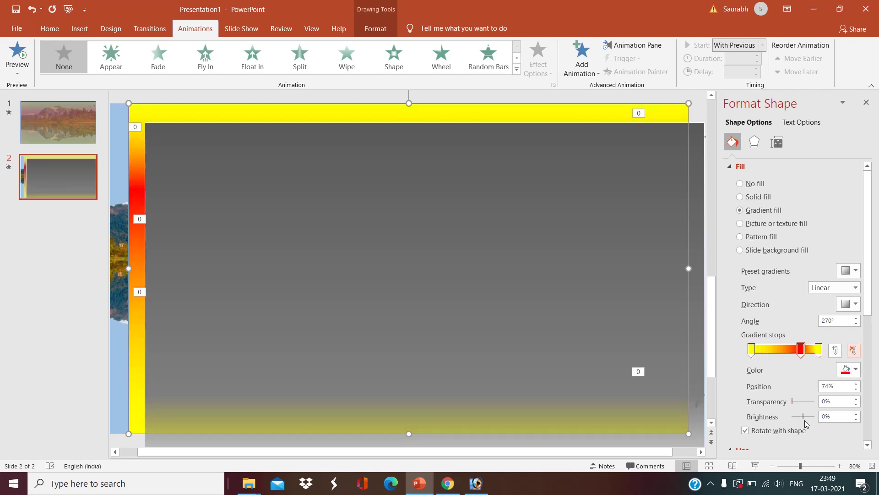
Make the red and both yellow stops partly transparent, then nudge the overlay left
{"action": "left_click_drag", "start_coordinate": [794, 402], "coordinate": [809, 403]}
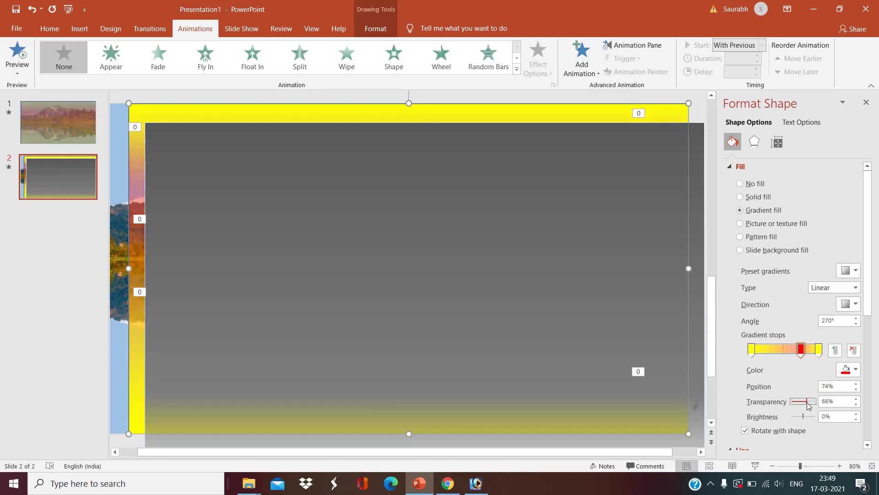
{"action": "left_click", "coordinate": [818, 350]}
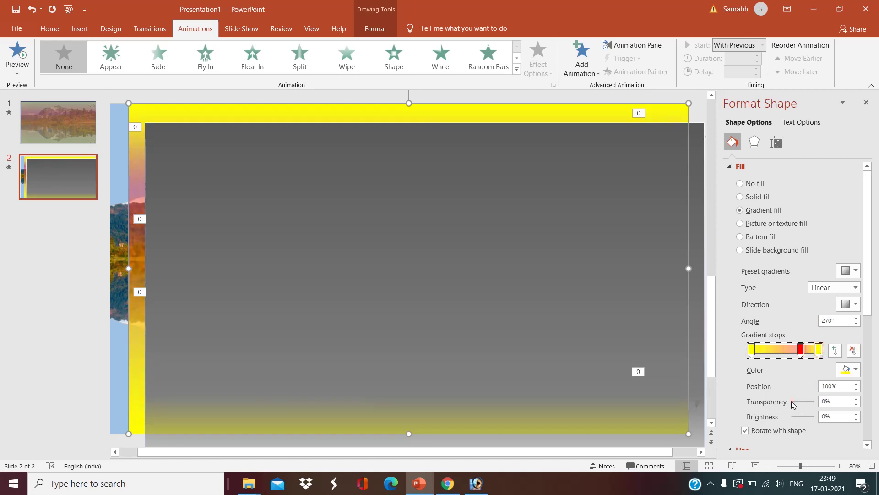
{"action": "left_click_drag", "start_coordinate": [793, 403], "coordinate": [807, 403]}
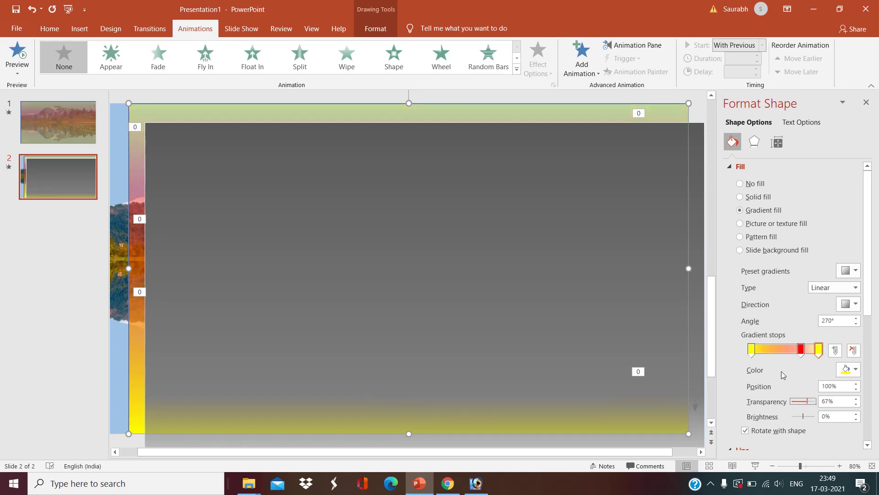
{"action": "left_click", "coordinate": [751, 350]}
{"action": "left_click_drag", "start_coordinate": [793, 403], "coordinate": [805, 401]}
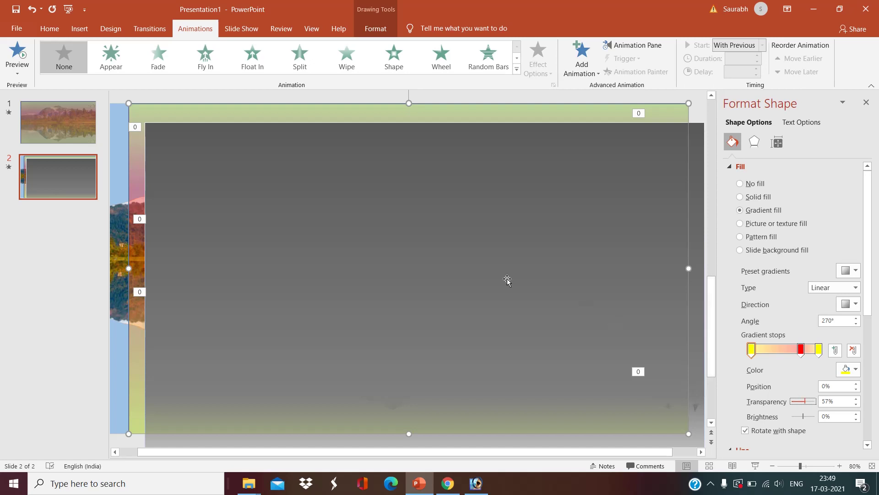
{"action": "left_click_drag", "start_coordinate": [249, 117], "coordinate": [227, 108]}
Widen the full-slide gradient overlay to the slide's right edge
{"action": "left_click", "coordinate": [314, 182]}
{"action": "left_click", "coordinate": [413, 109]}
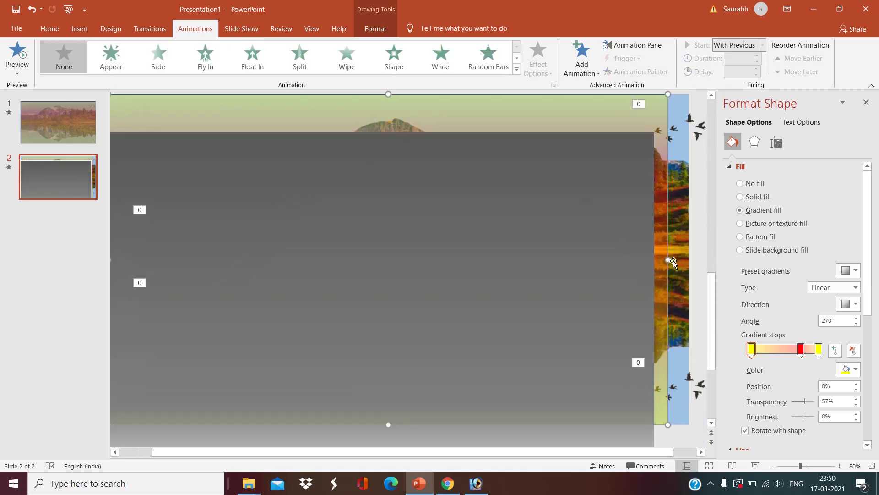
{"action": "left_click_drag", "start_coordinate": [665, 261], "coordinate": [688, 258]}
Move the grey rectangle up to the slide top and widen it over the right picture strip
{"action": "left_click", "coordinate": [605, 234]}
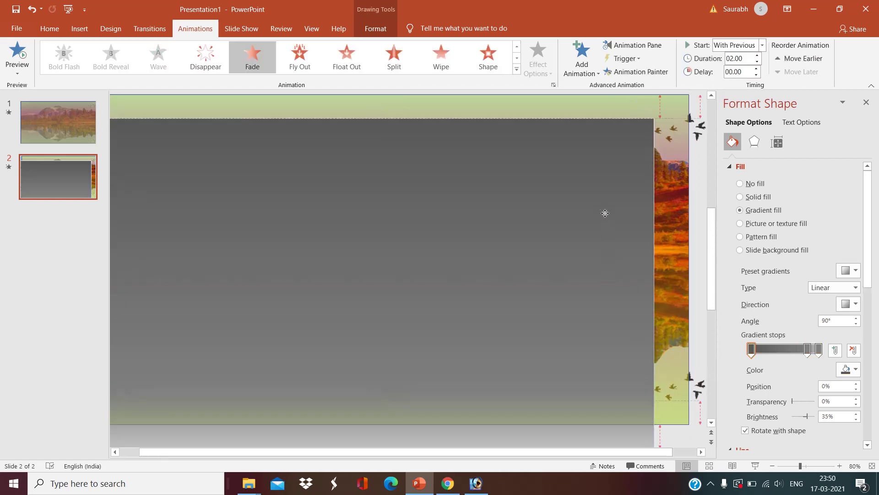
{"action": "left_click_drag", "start_coordinate": [605, 233], "coordinate": [604, 196]}
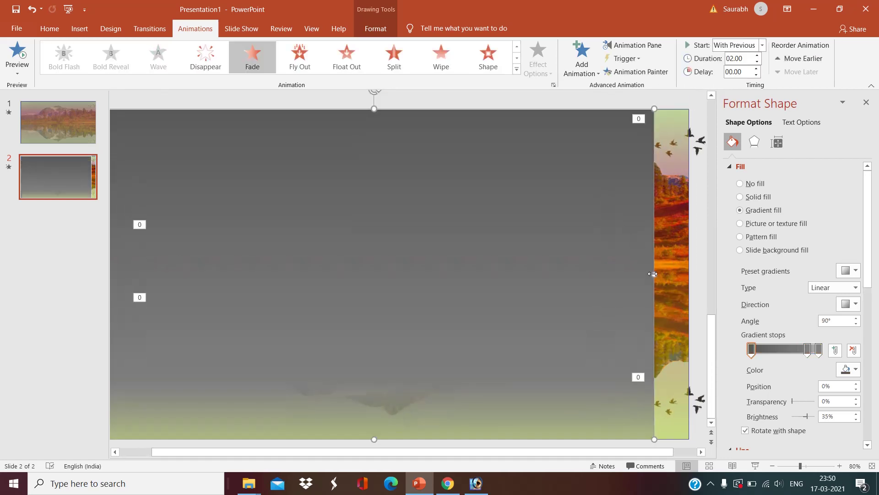
{"action": "left_click_drag", "start_coordinate": [655, 274], "coordinate": [688, 277]}
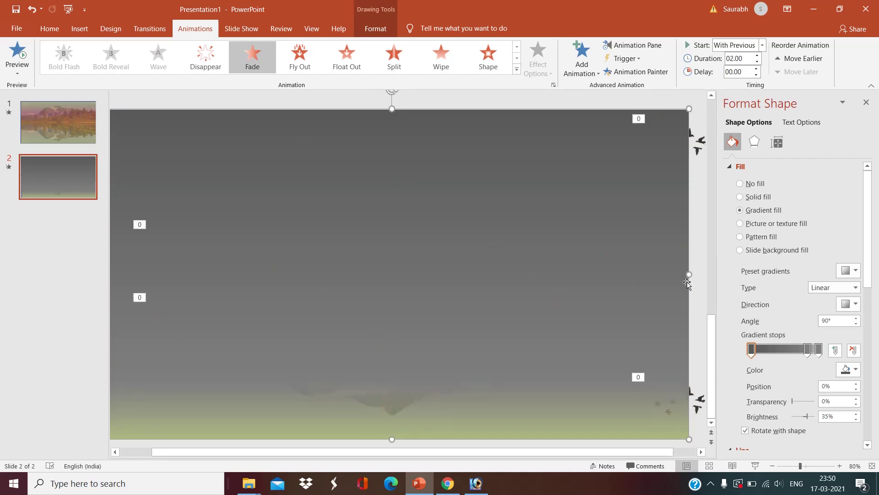
{"action": "left_click", "coordinate": [242, 29]}
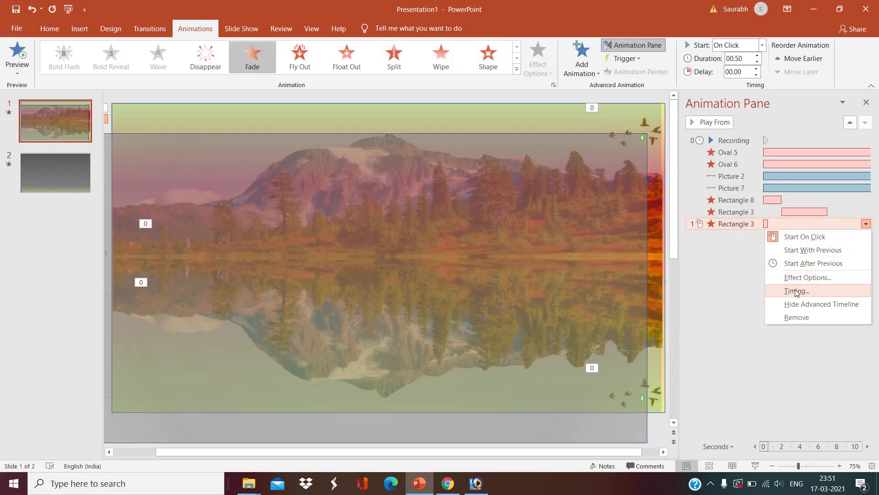
Time the Rectangle 3 fade to start After Previous for 5 seconds, then realign the Rectangle 8 overlay
{"action": "left_click", "coordinate": [737, 289]}
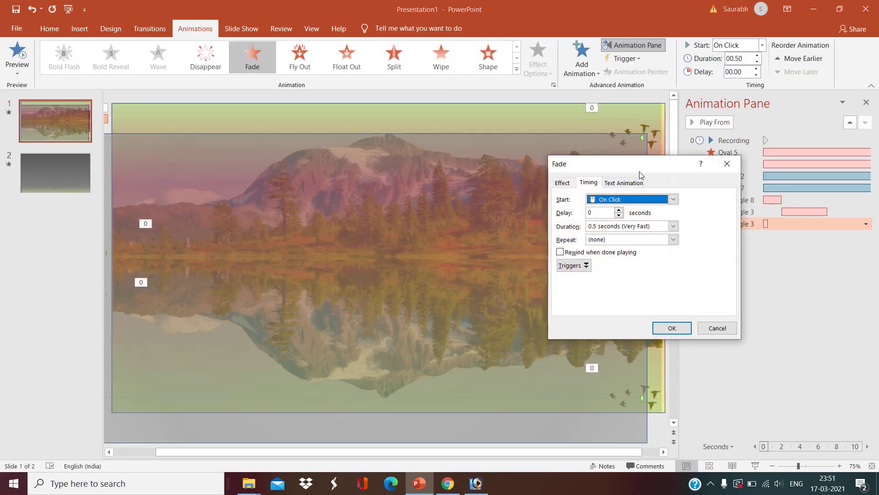
{"action": "left_click_drag", "start_coordinate": [642, 172], "coordinate": [687, 156]}
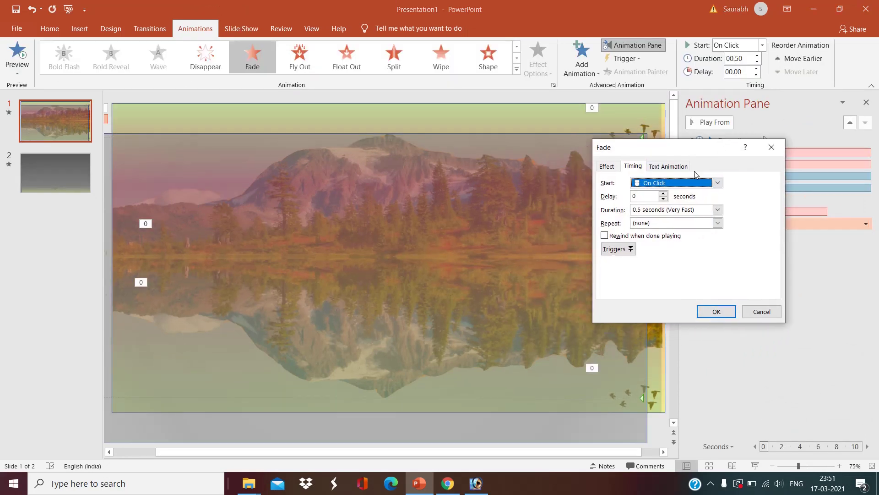
{"action": "left_click", "coordinate": [717, 183]}
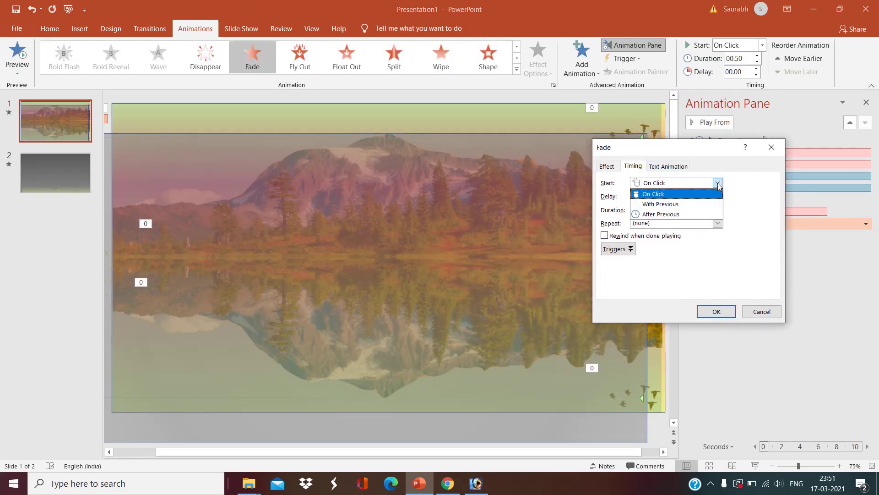
{"action": "left_click", "coordinate": [675, 215]}
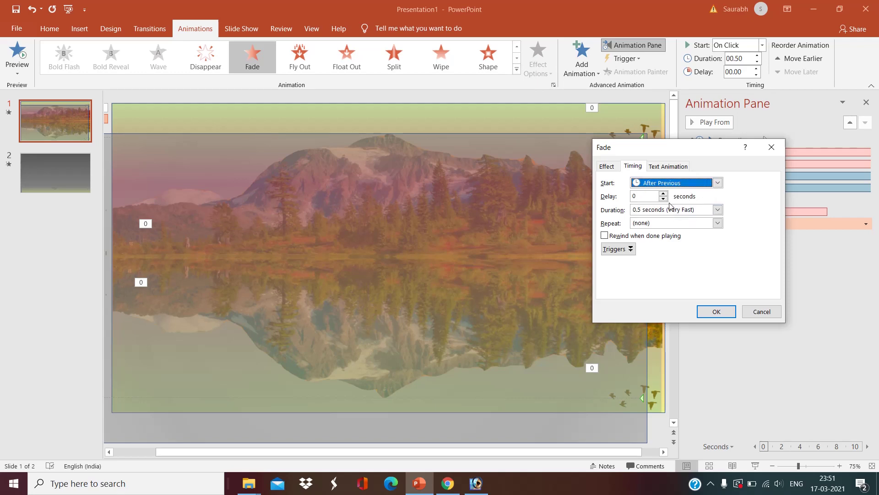
{"action": "left_click", "coordinate": [717, 212]}
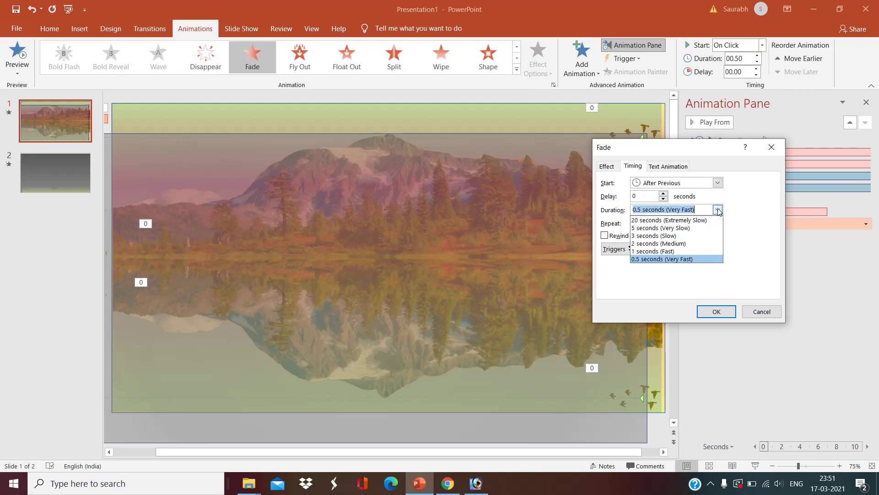
{"action": "left_click", "coordinate": [689, 228]}
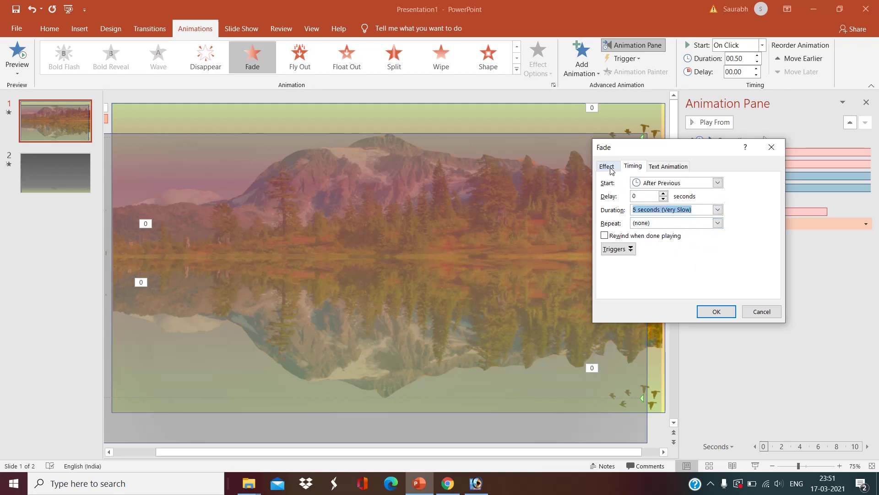
{"action": "left_click", "coordinate": [725, 314]}
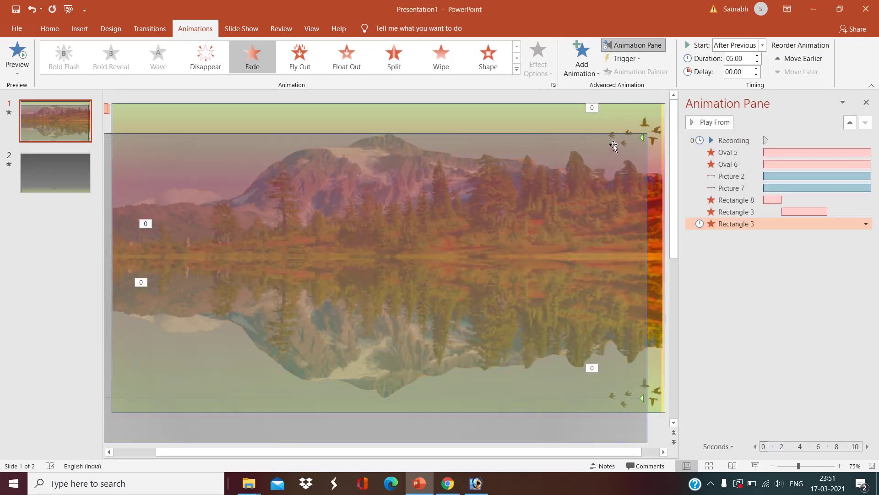
{"action": "left_click", "coordinate": [438, 192]}
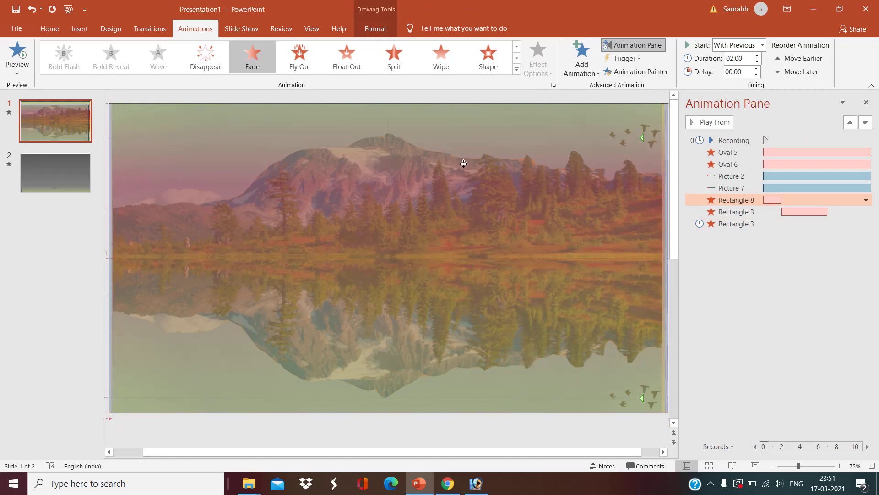
{"action": "left_click_drag", "start_coordinate": [464, 164], "coordinate": [464, 163]}
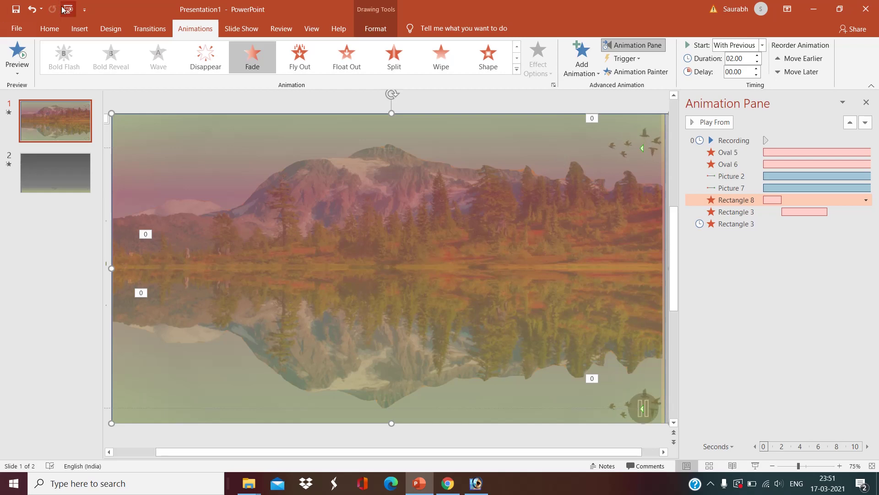
Insert the Recording audio file from the PC and drag its icon to the slide's lower-left corner
{"action": "left_click", "coordinate": [79, 30]}
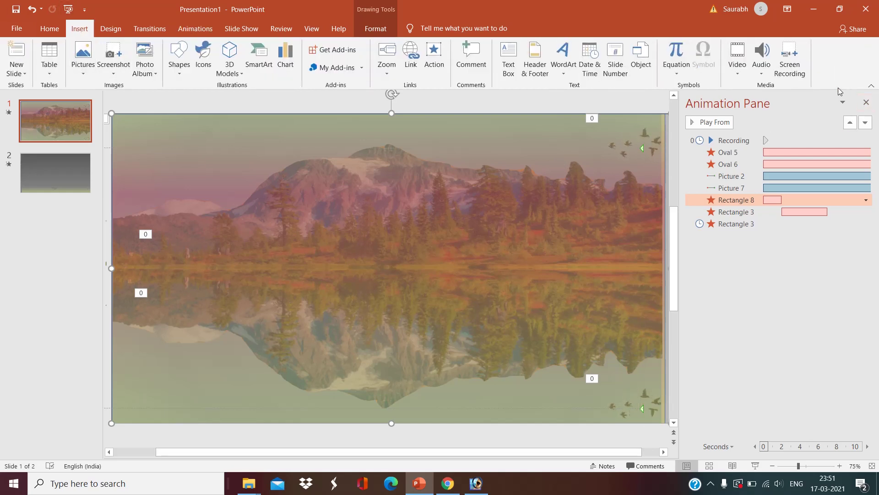
{"action": "left_click", "coordinate": [764, 77]}
{"action": "left_click", "coordinate": [767, 92]}
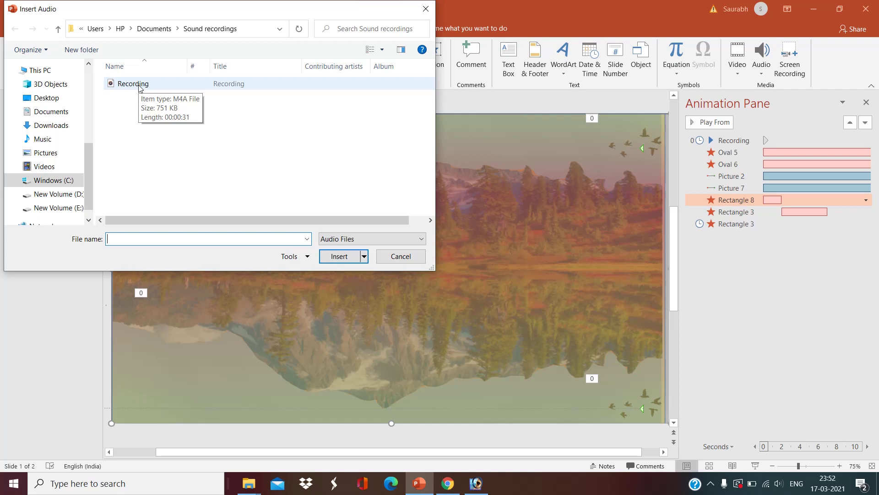
{"action": "left_click", "coordinate": [140, 89]}
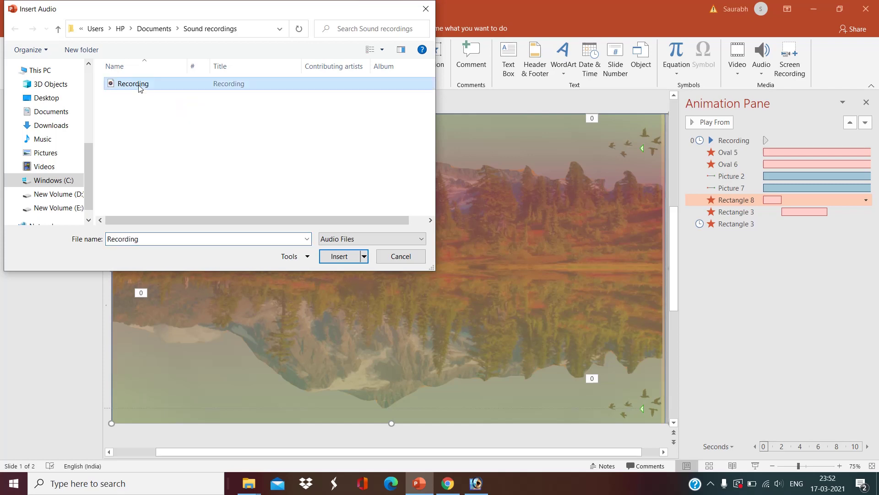
{"action": "left_click", "coordinate": [329, 256]}
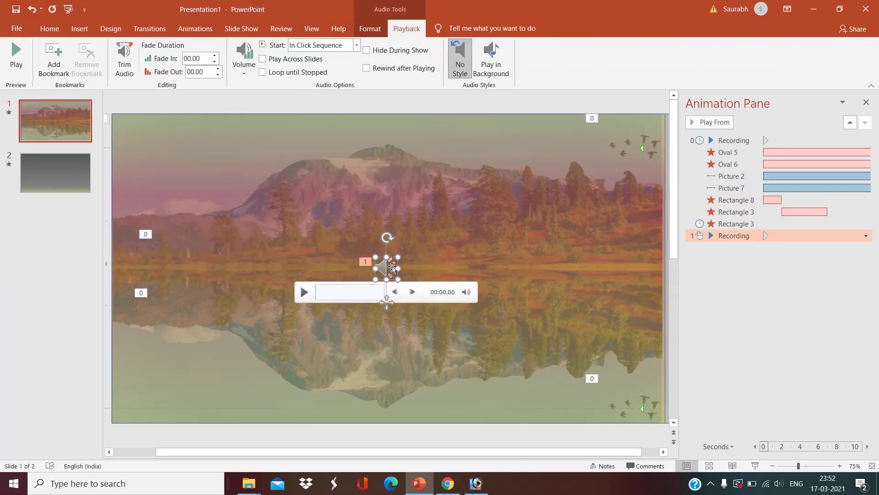
{"action": "left_click_drag", "start_coordinate": [392, 265], "coordinate": [134, 434]}
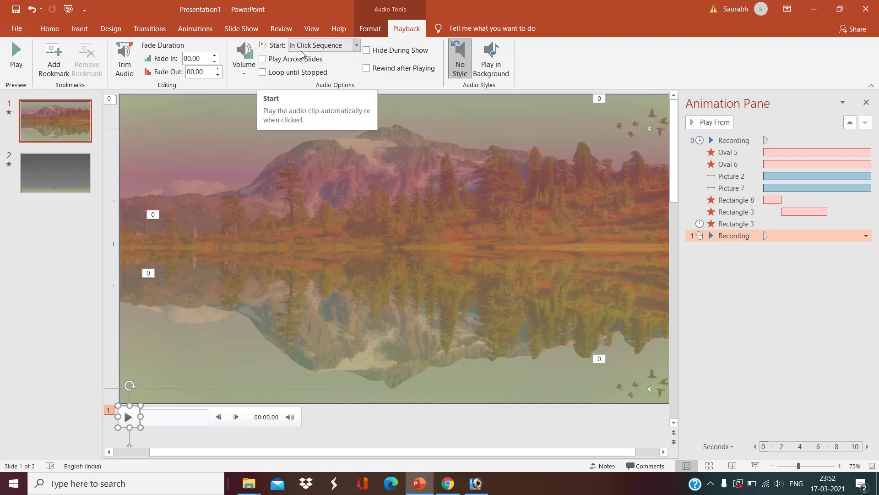
Set the Recording audio to start Automatically with Play in Background, then check slide 2 and return to slide 1
{"action": "left_click", "coordinate": [357, 45]}
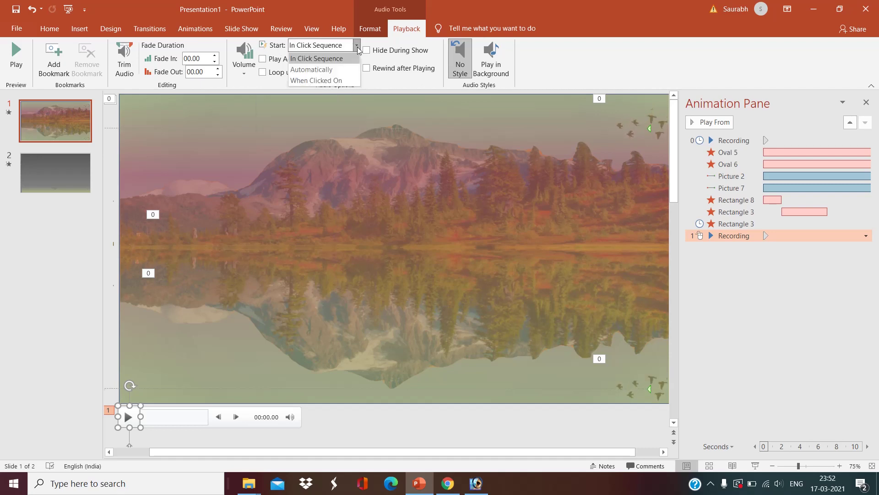
{"action": "left_click", "coordinate": [341, 69]}
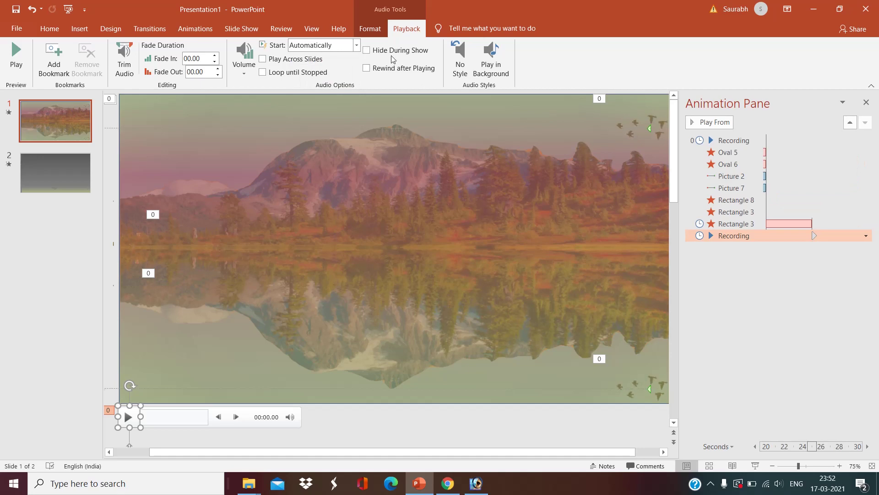
{"action": "left_click", "coordinate": [507, 70]}
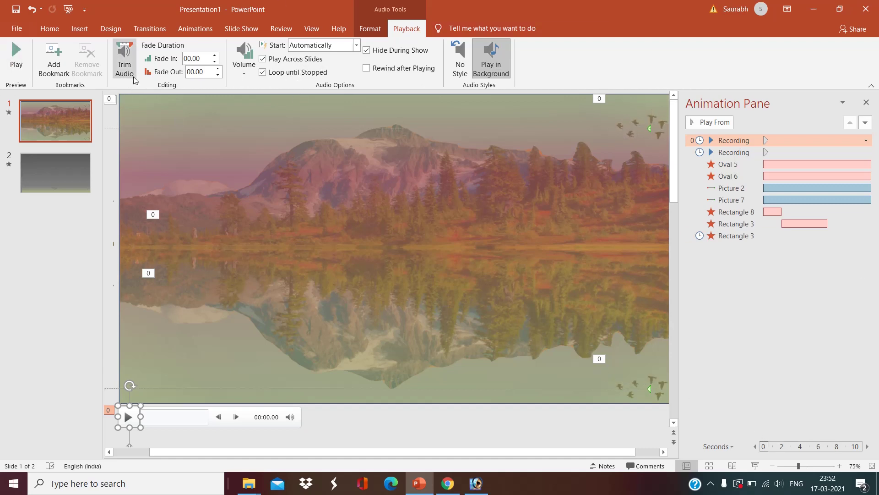
{"action": "left_click", "coordinate": [56, 178]}
{"action": "left_click", "coordinate": [54, 130]}
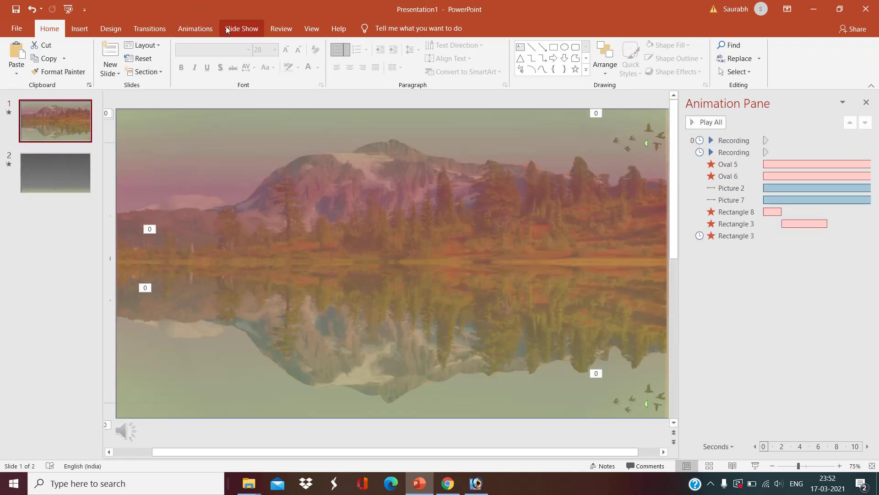
Switch to the Slide Show ribbon to view the presentation start options
{"action": "left_click", "coordinate": [227, 29]}
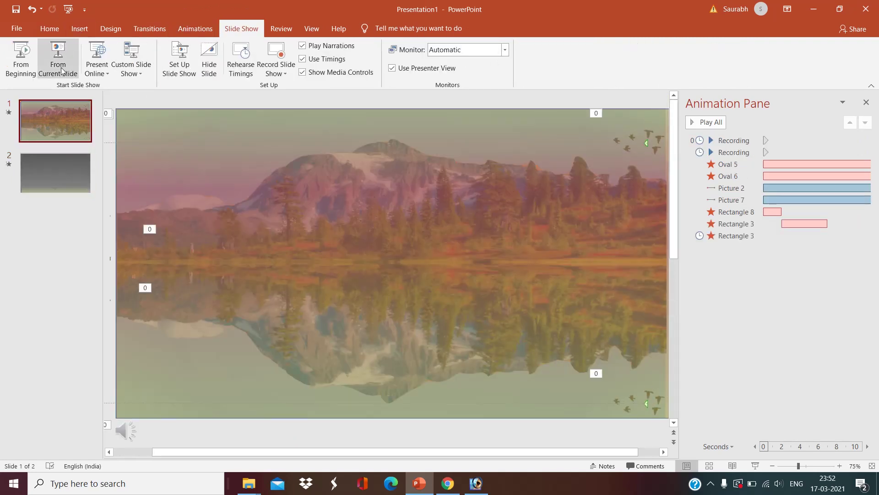